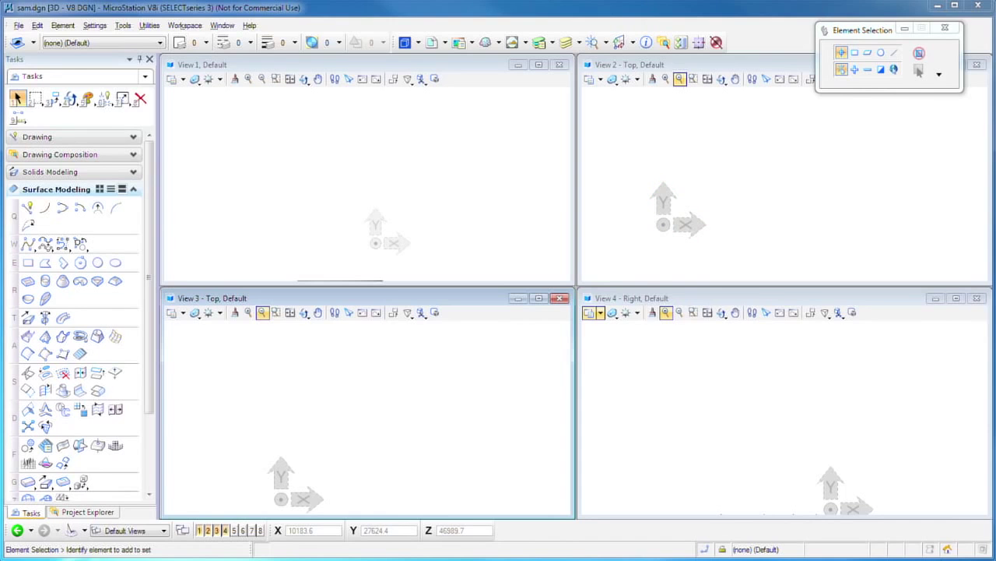
Create a new design file named bob.dgn from the Seed seed file.
left_click(19, 25)
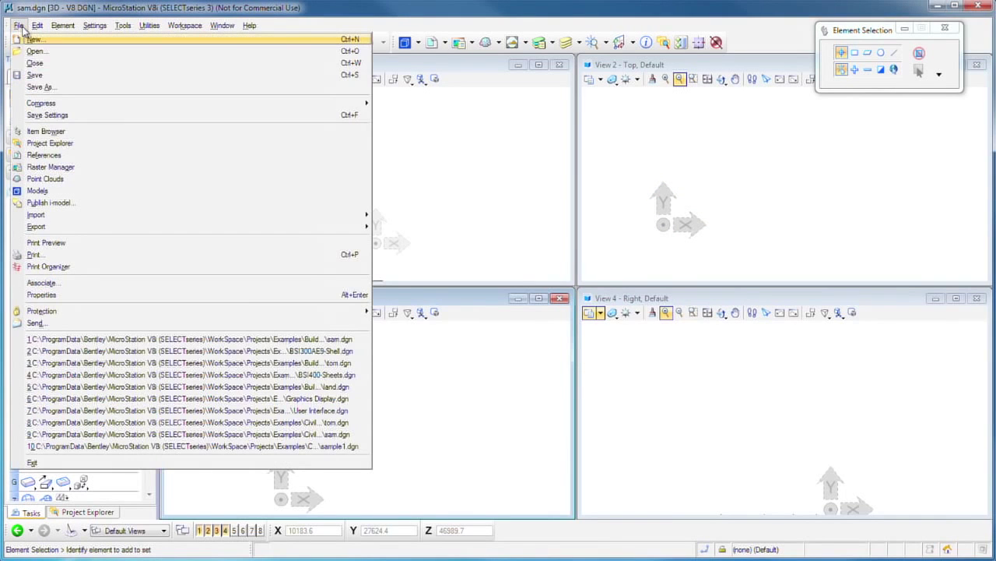
left_click(31, 40)
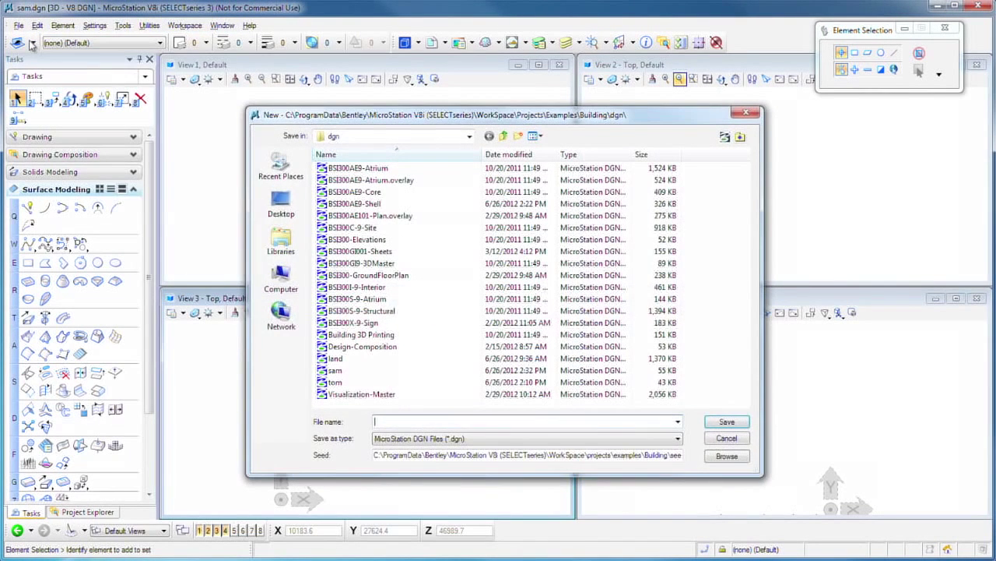
left_click(727, 456)
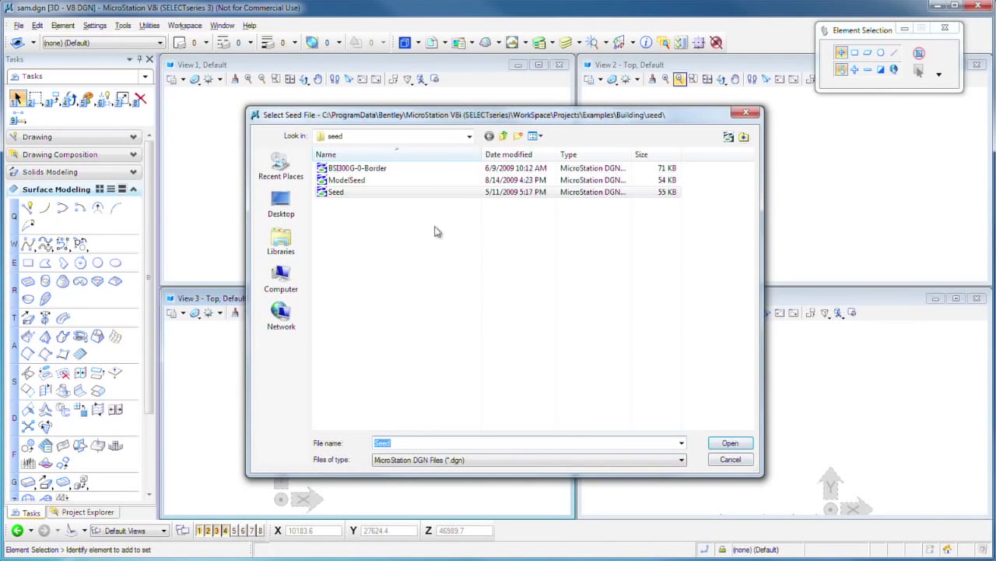
left_click(343, 179)
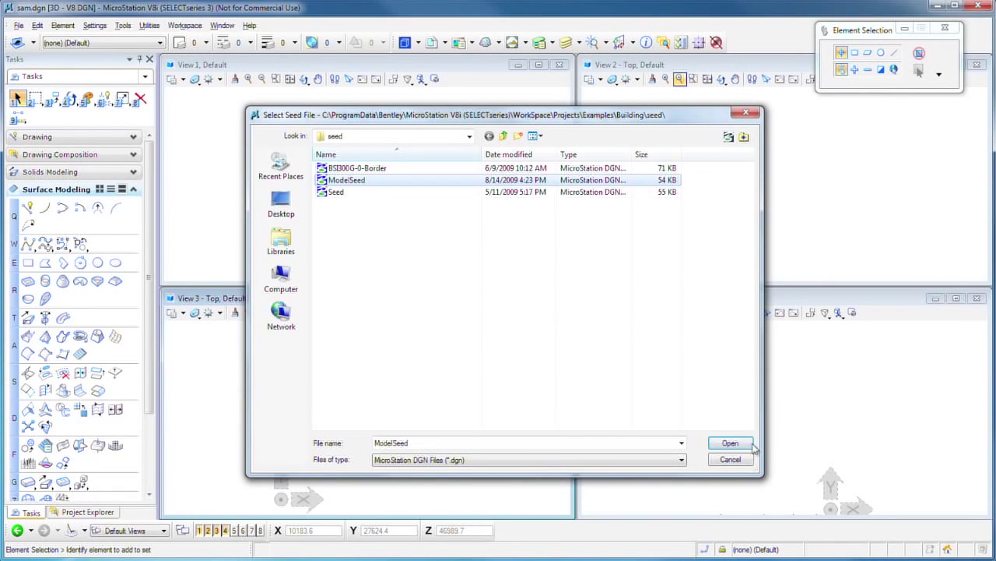
left_click(336, 193)
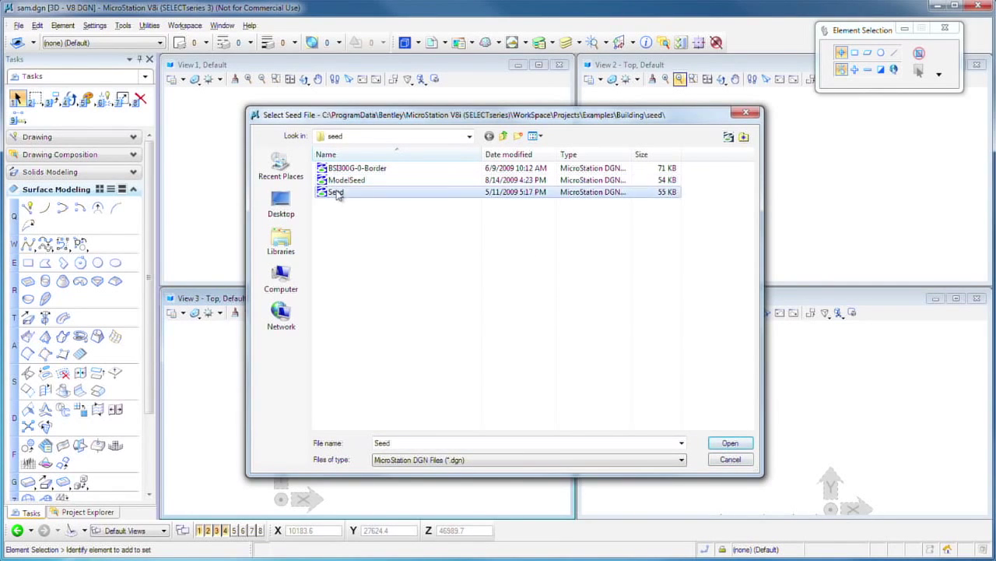
left_click(731, 444)
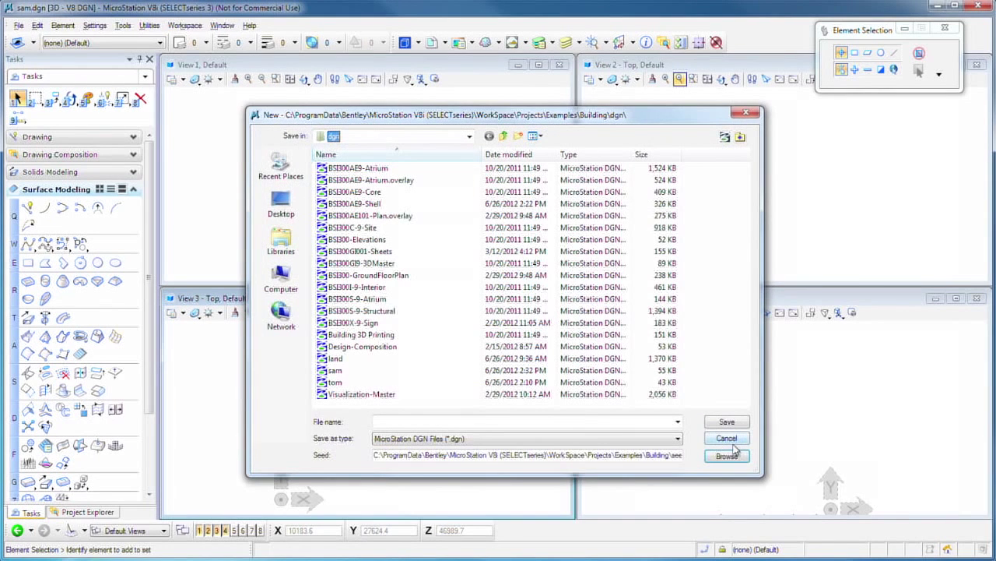
left_click(432, 422)
type("bob")
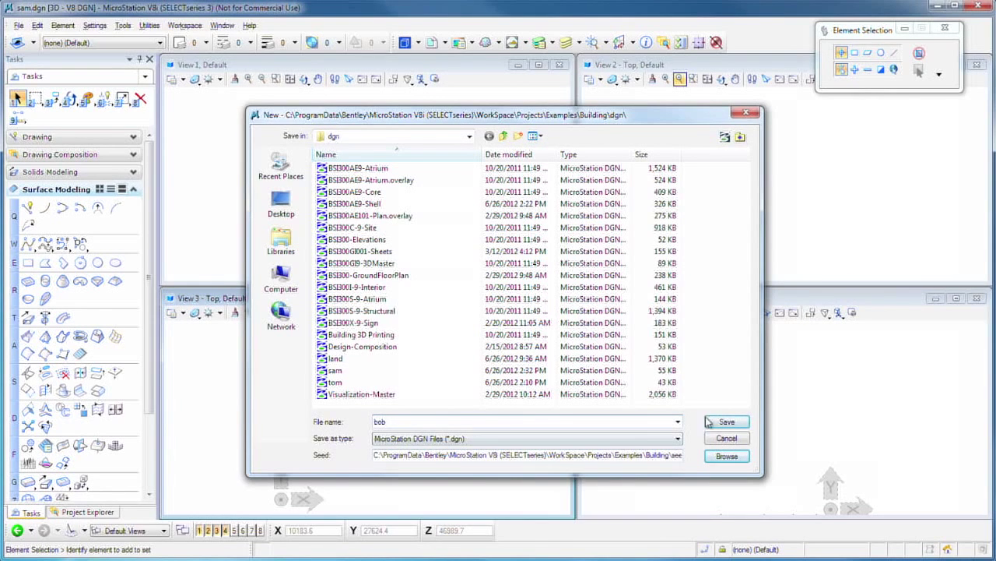
left_click(729, 422)
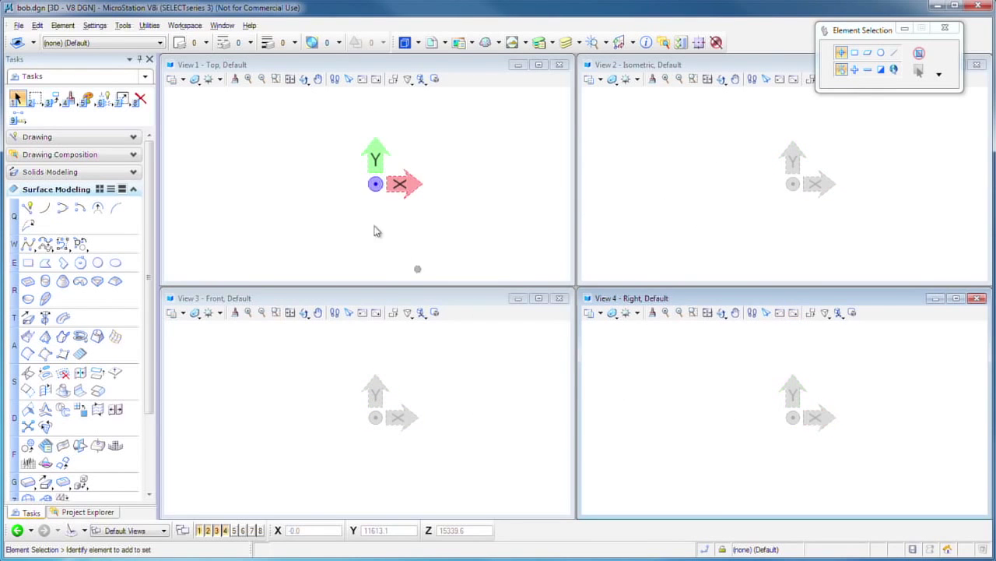
left_click(248, 79)
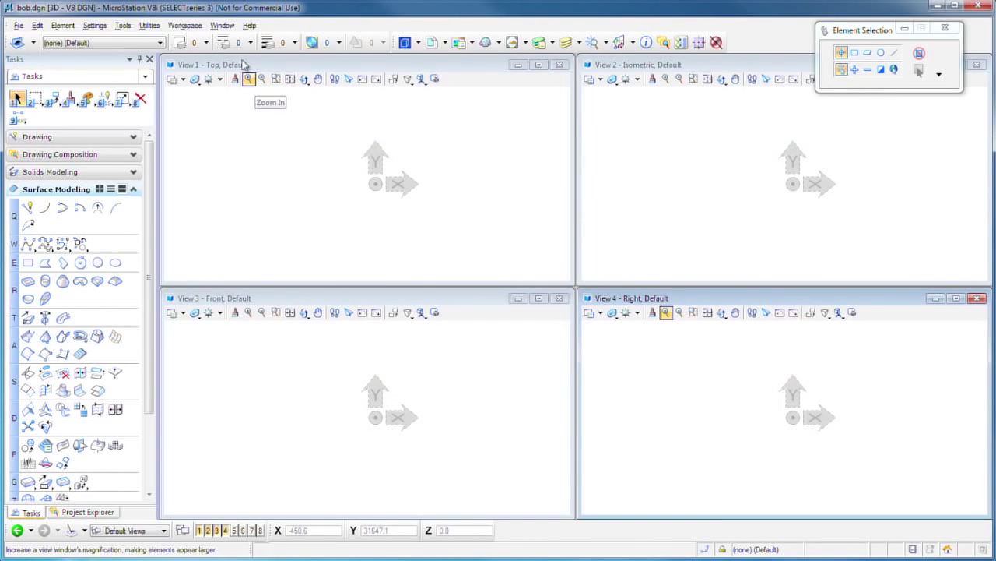
left_click(187, 26)
left_click(193, 40)
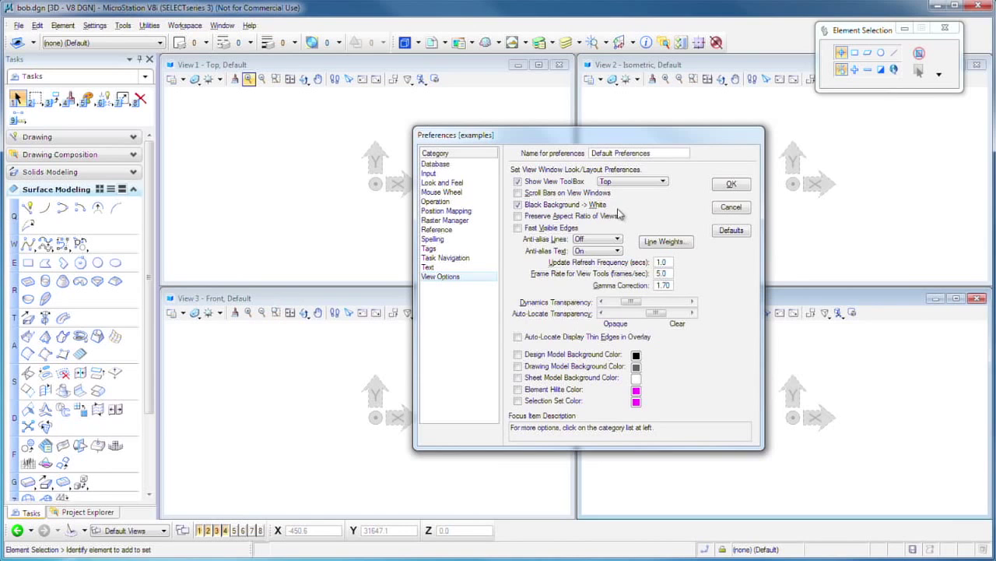
left_click(731, 185)
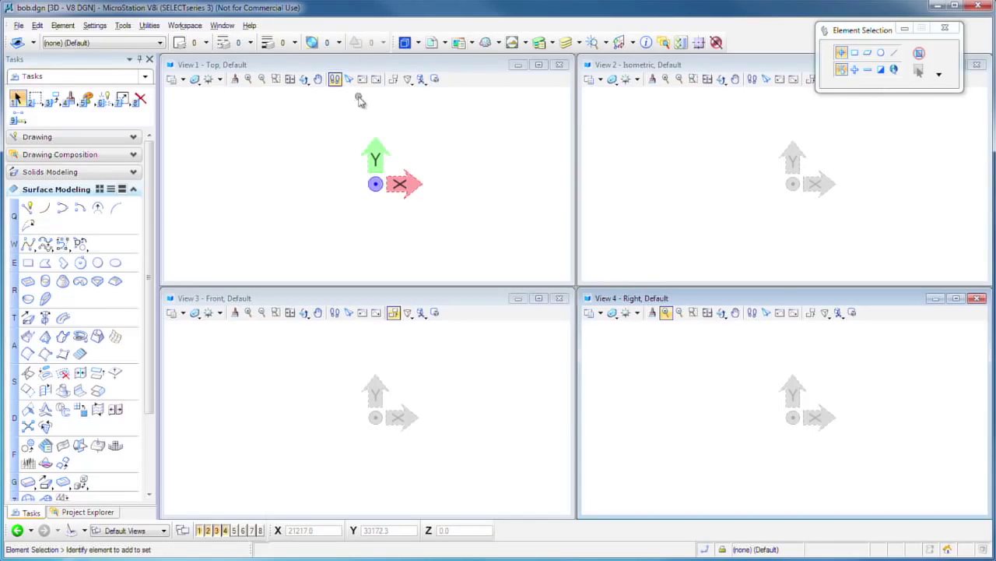
Set View 1 to Top orientation and View 2 to Isometric.
left_click(308, 86)
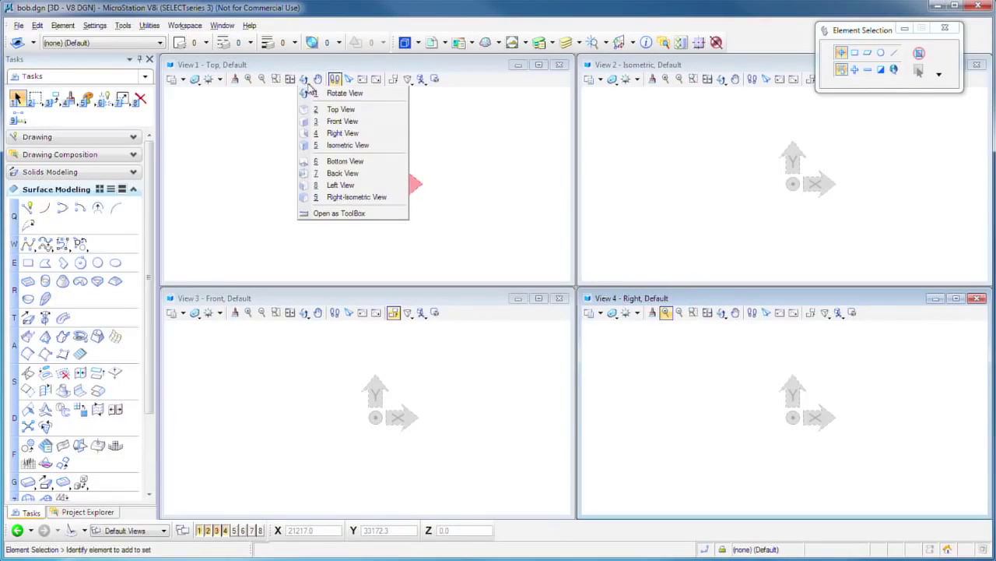
left_click(334, 109)
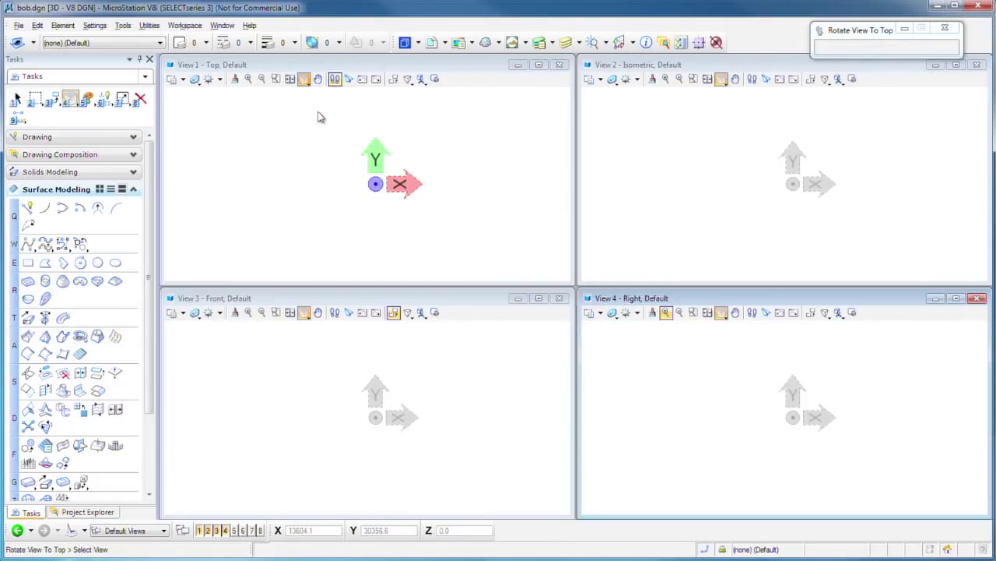
left_click(725, 83)
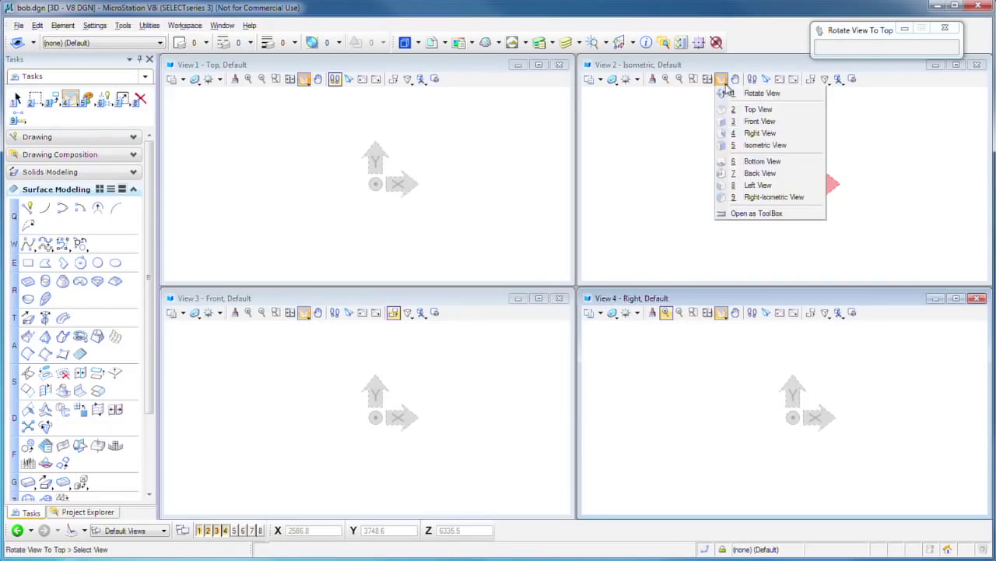
left_click(749, 147)
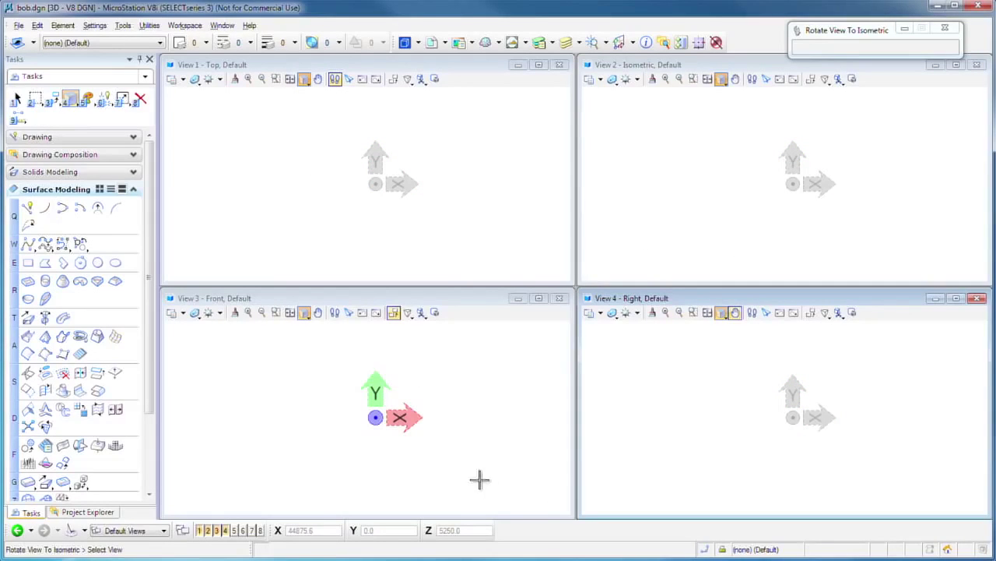
Maximize the Front view and draw an open B-spline through six control points rising from the origin.
double_click(348, 299)
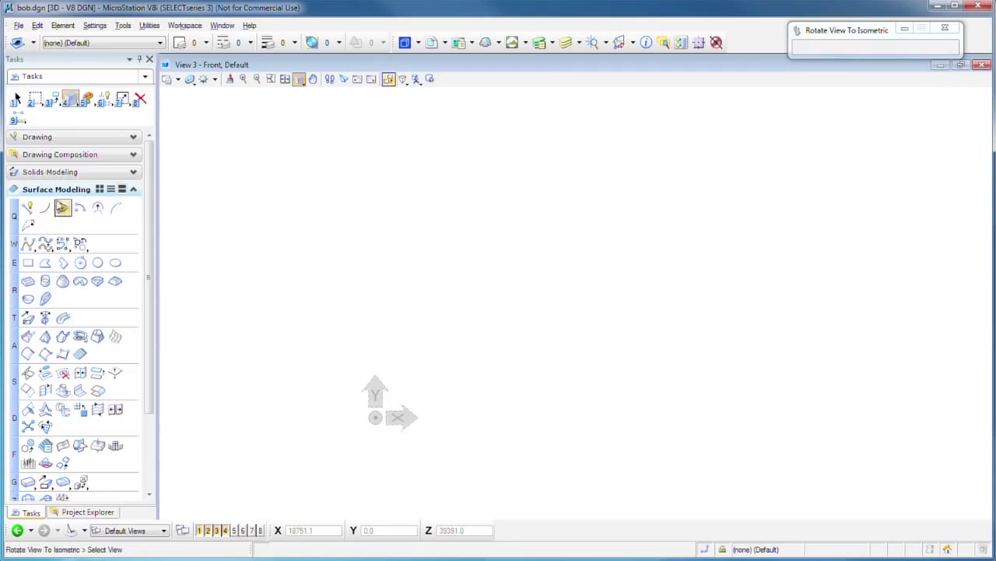
left_click(134, 137)
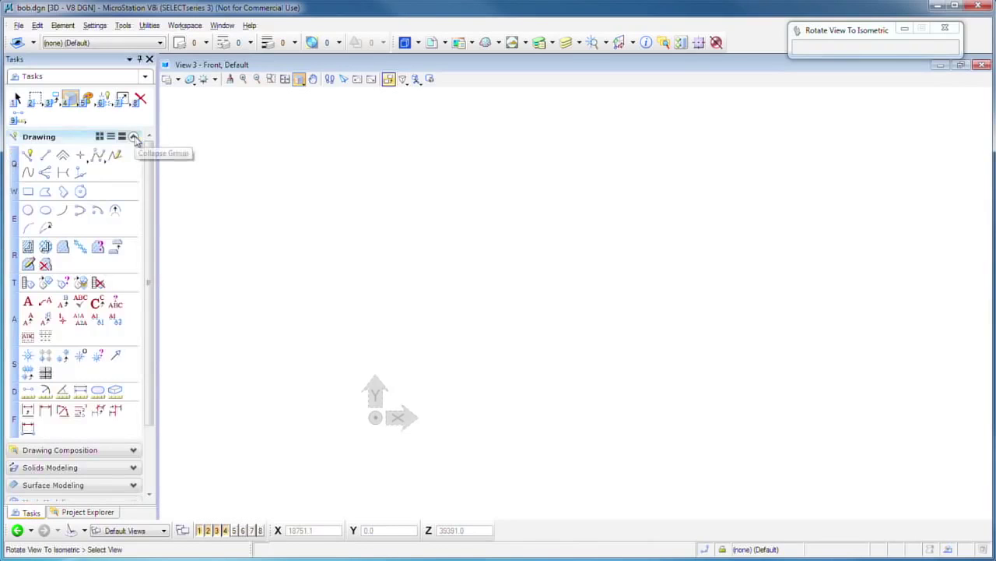
left_click(96, 157)
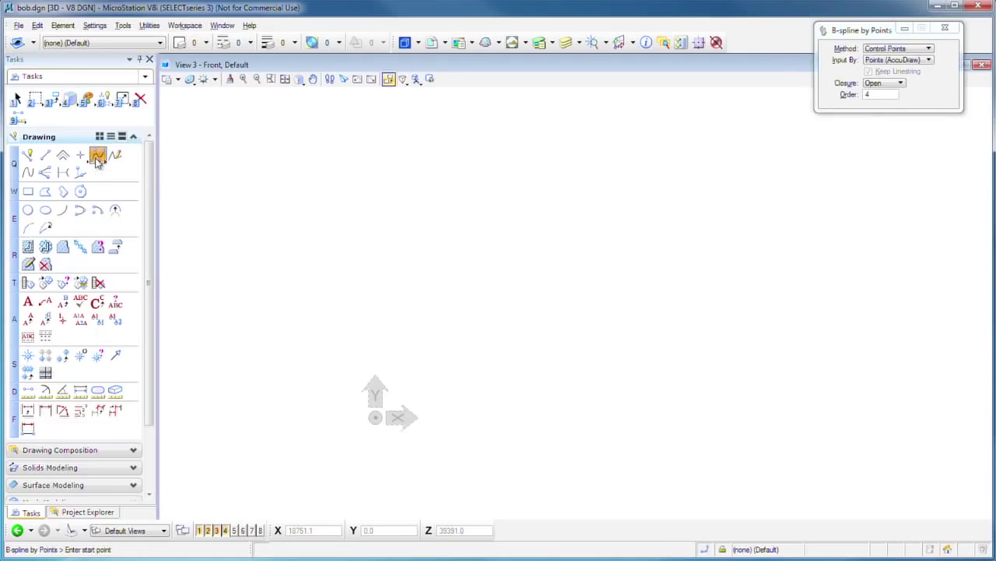
left_click(483, 418)
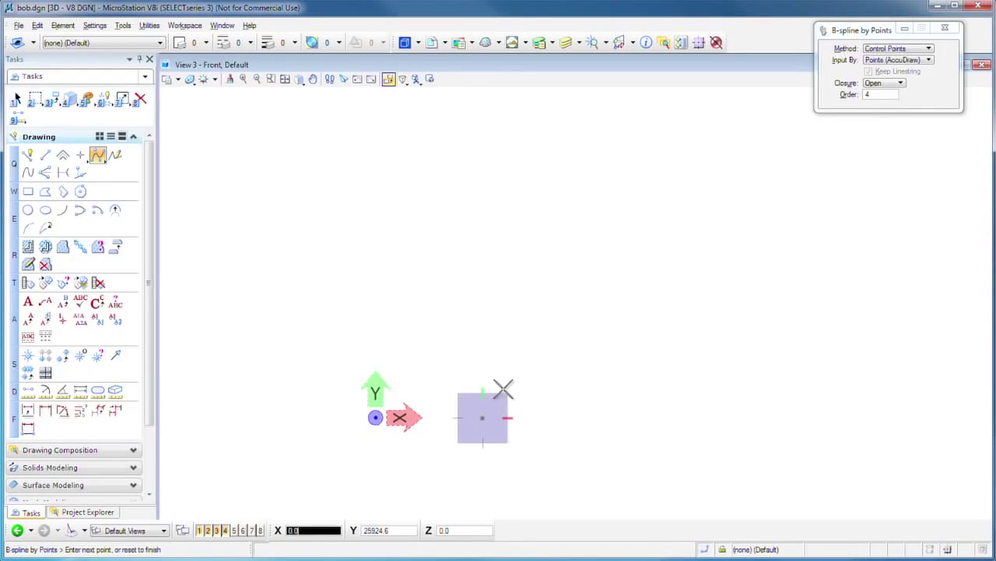
left_click(520, 330)
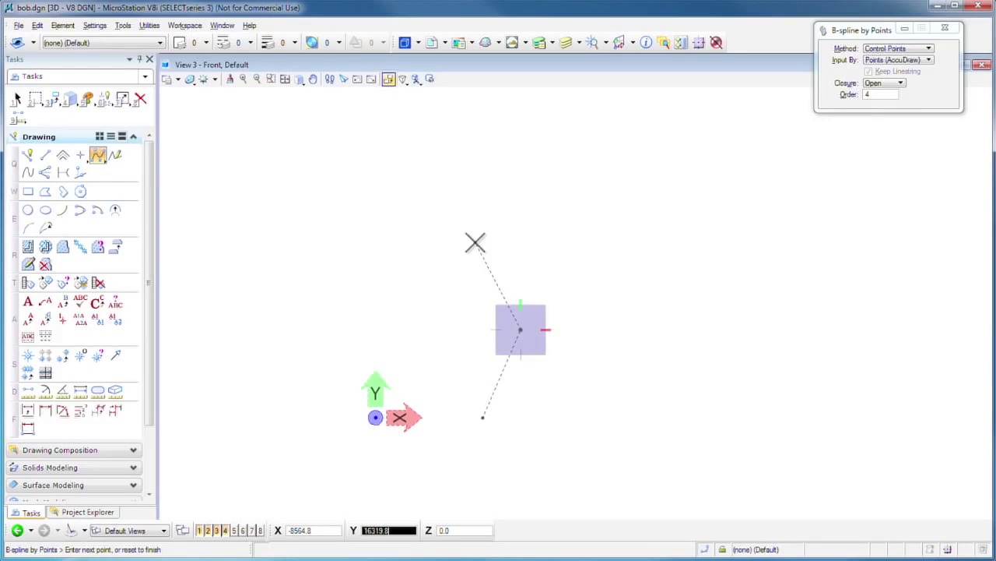
left_click(474, 242)
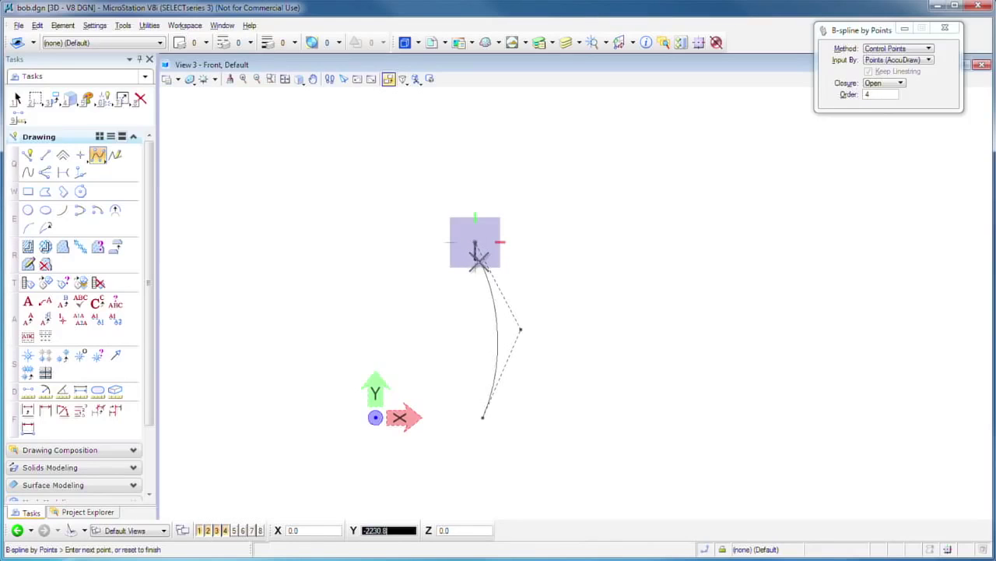
left_click(468, 193)
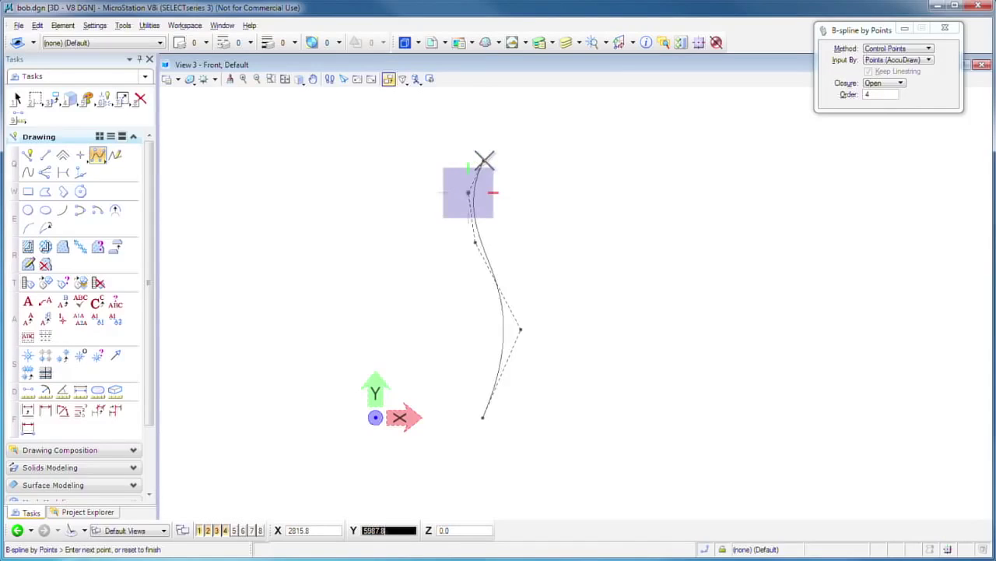
left_click(488, 156)
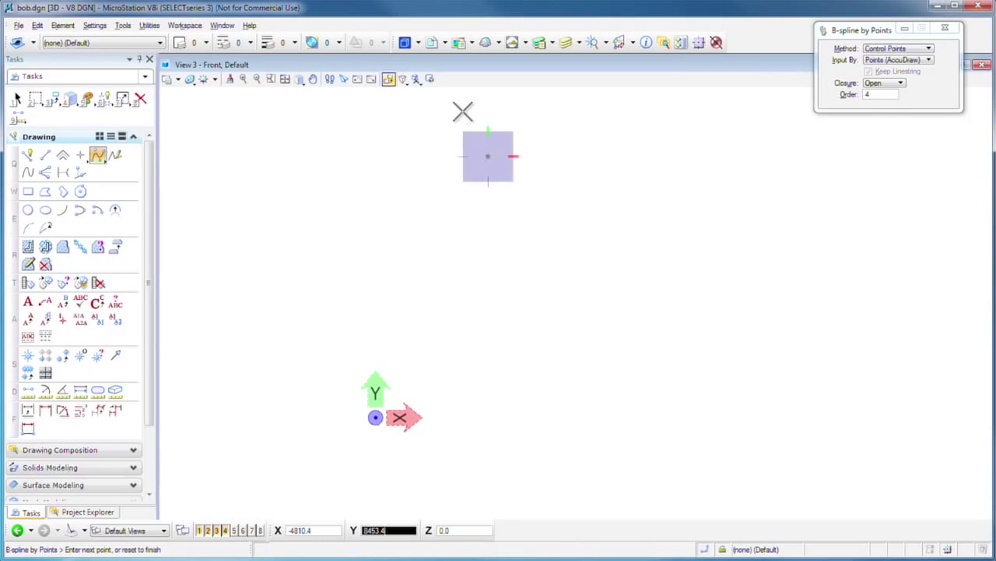
left_click(464, 112)
right_click(576, 162)
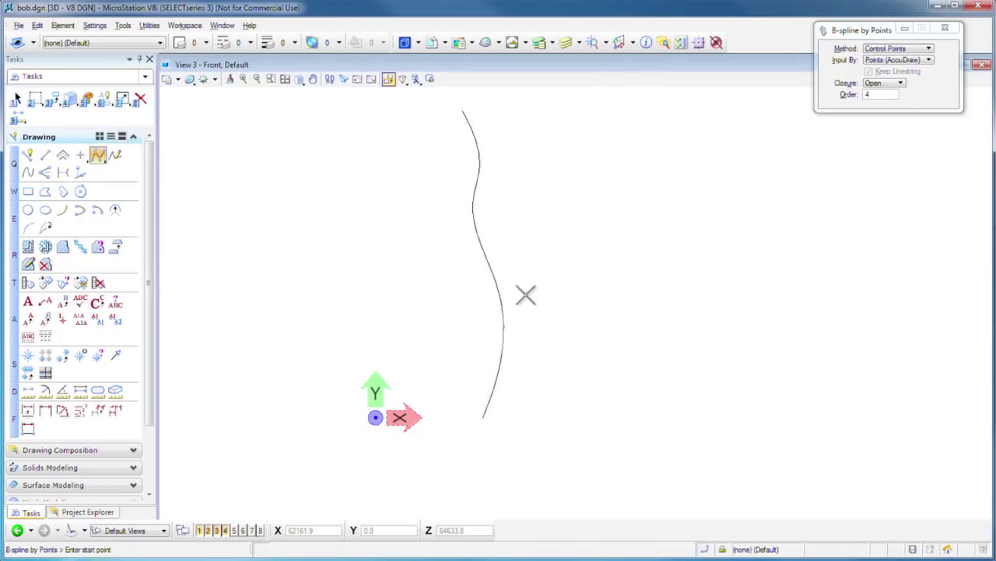
Switch from Drawing to Surface Modeling tasks and start Surface by Revolution.
left_click(133, 137)
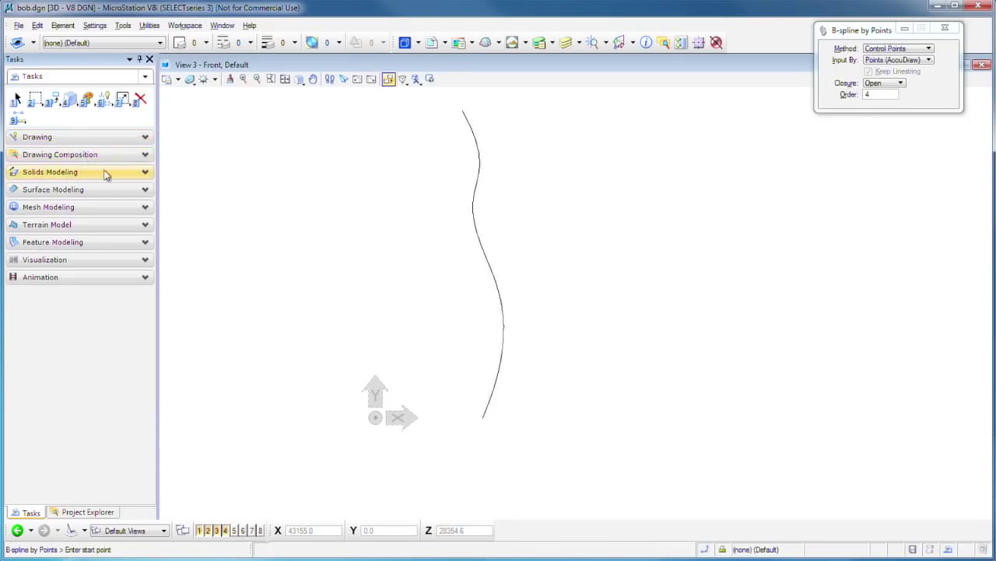
left_click(144, 190)
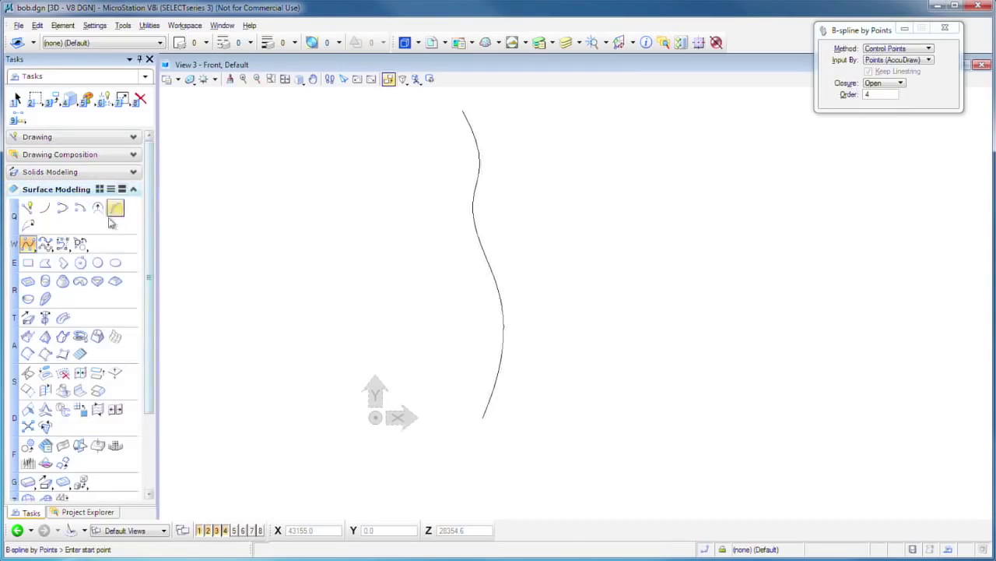
left_click(44, 319)
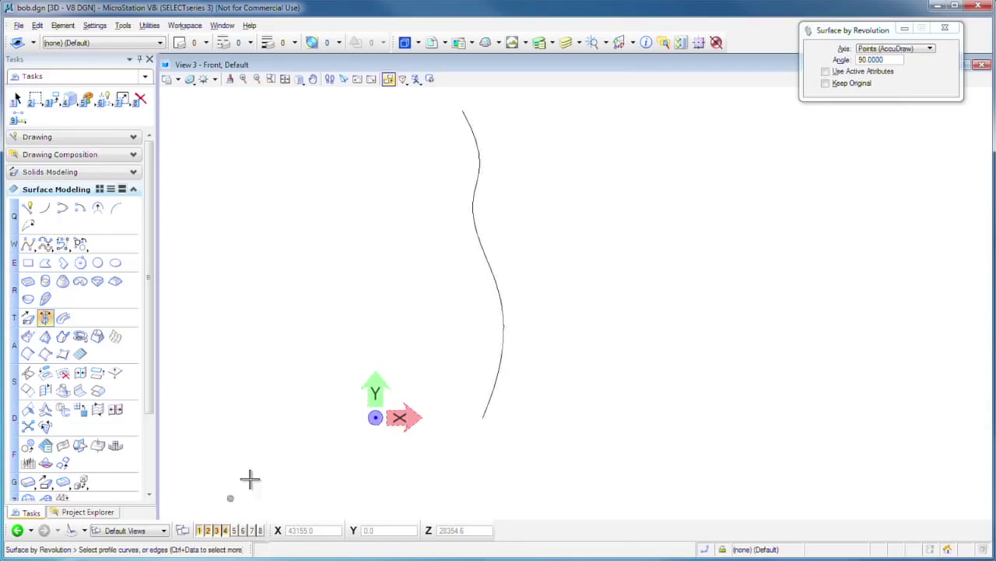
Revolve the wavy profile 360° about a vertical axis starting at the origin.
left_click(502, 328)
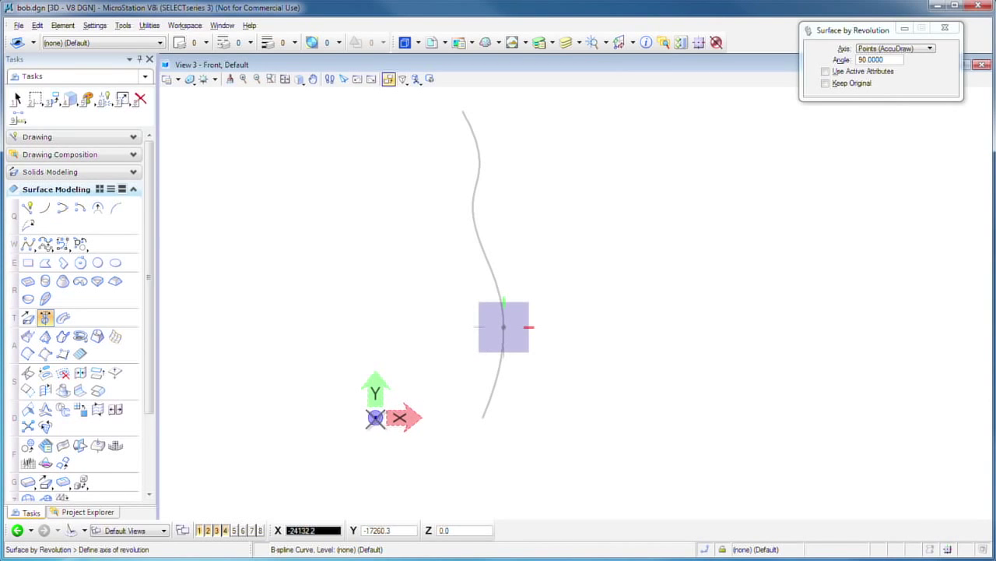
left_click(376, 417)
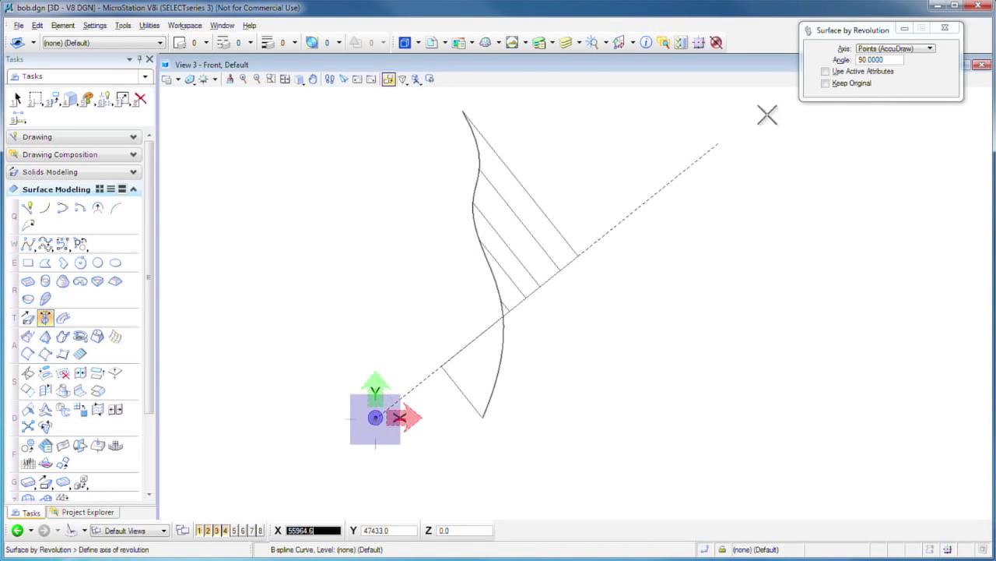
left_click_drag(859, 29, 659, 100)
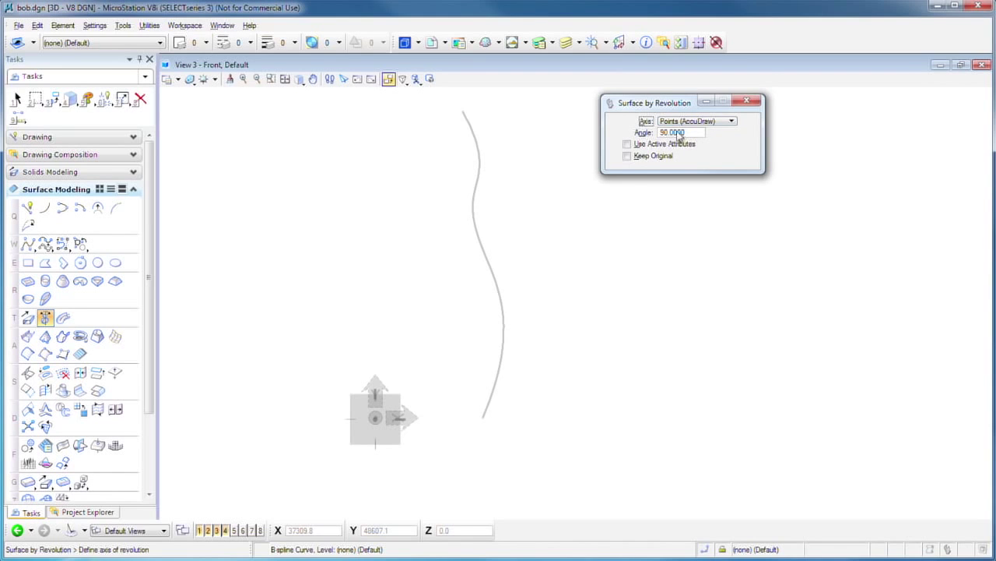
left_click(641, 134)
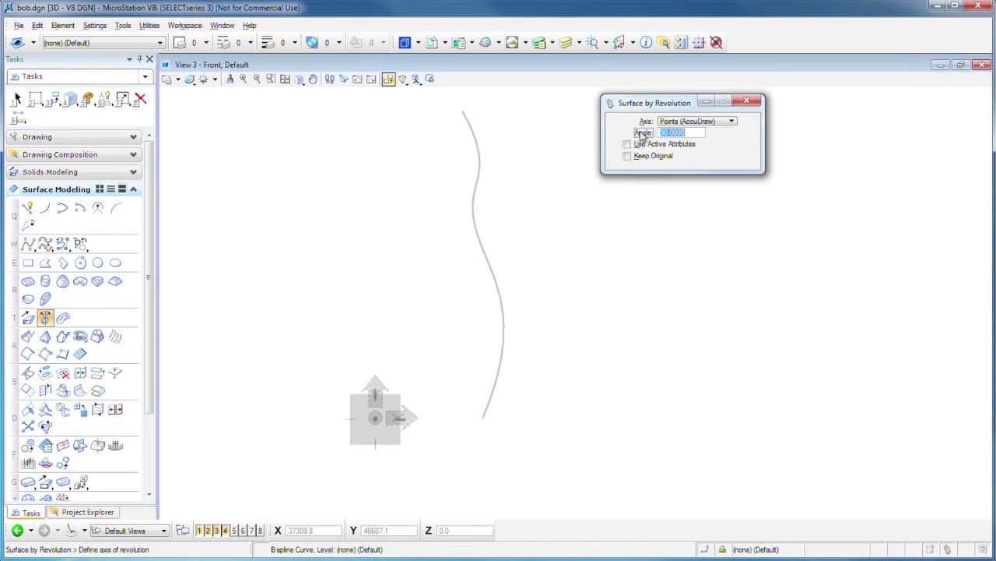
type("360")
key("Tab")
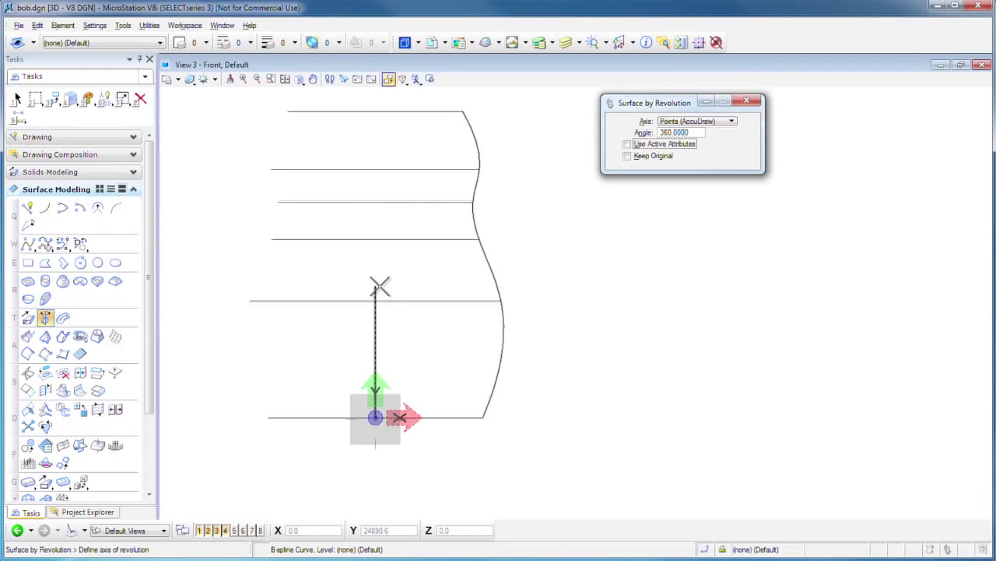
left_click(379, 285)
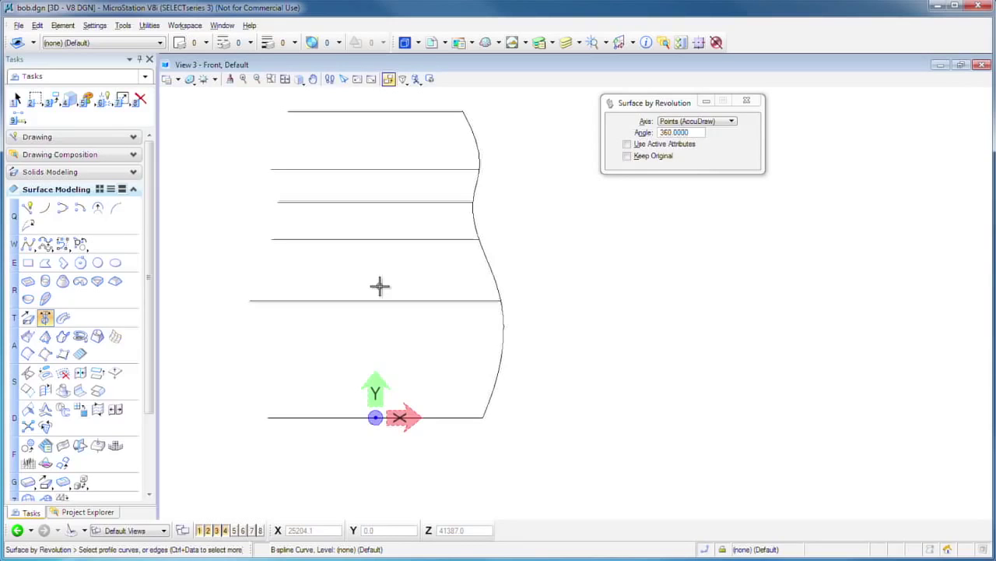
Fit all four views to the geometry, then maximize and fit the Isometric view.
double_click(317, 65)
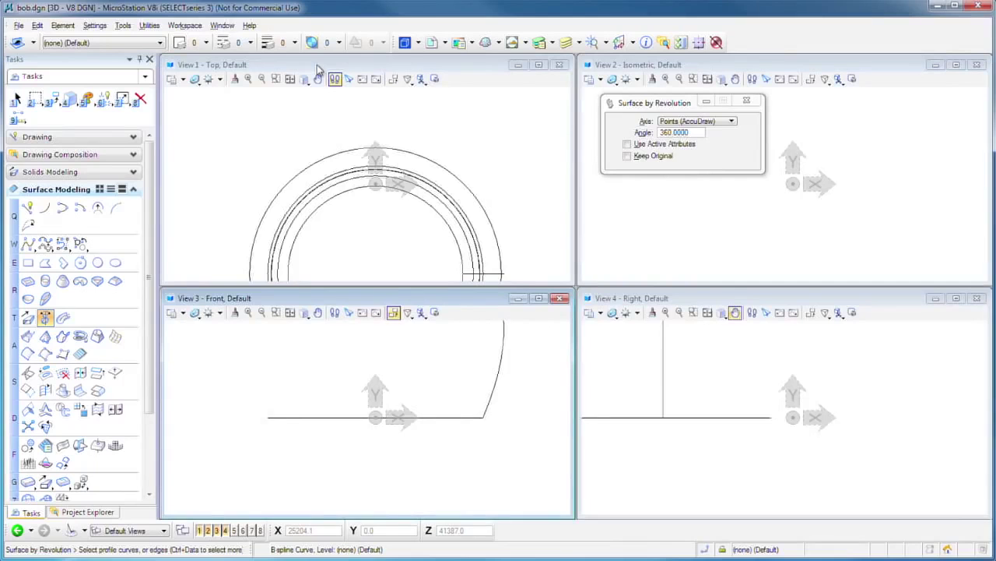
left_click(289, 78)
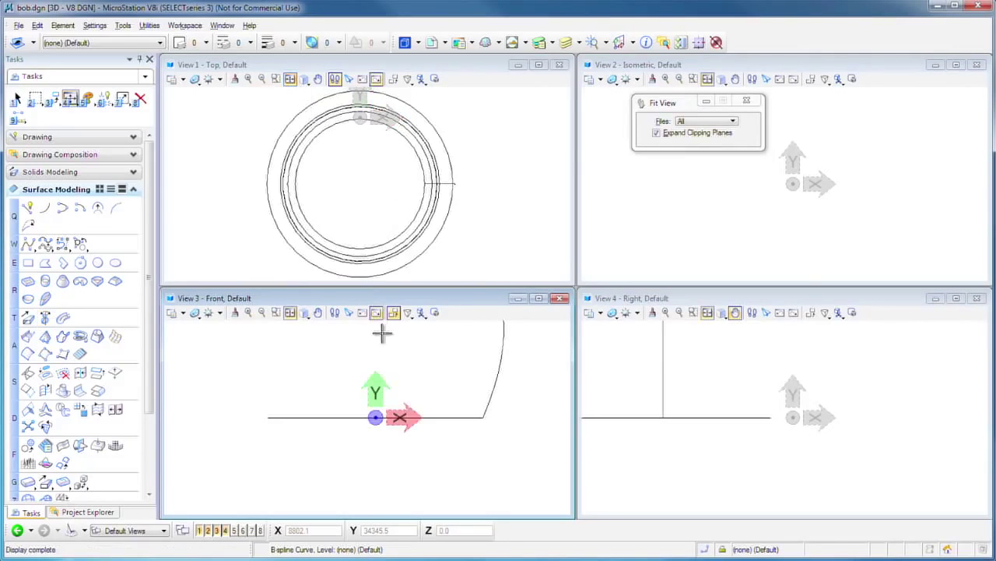
left_click(383, 335)
left_click(703, 220)
left_click(807, 401)
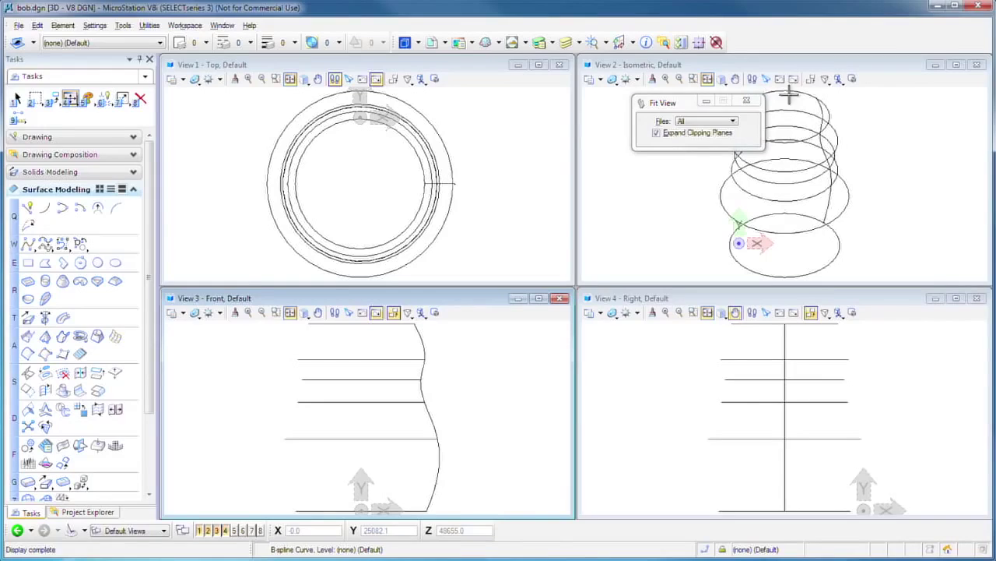
double_click(750, 64)
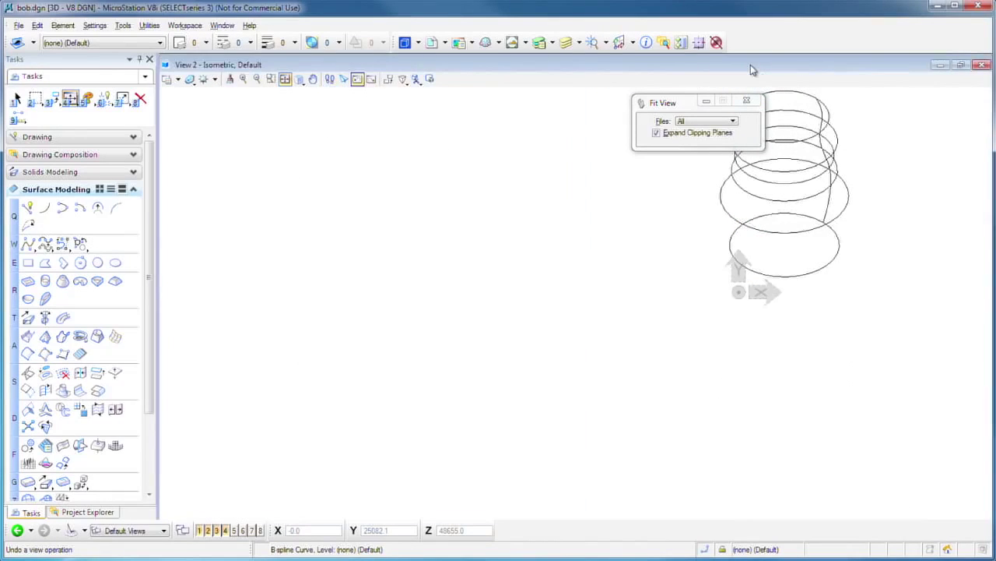
left_click(284, 78)
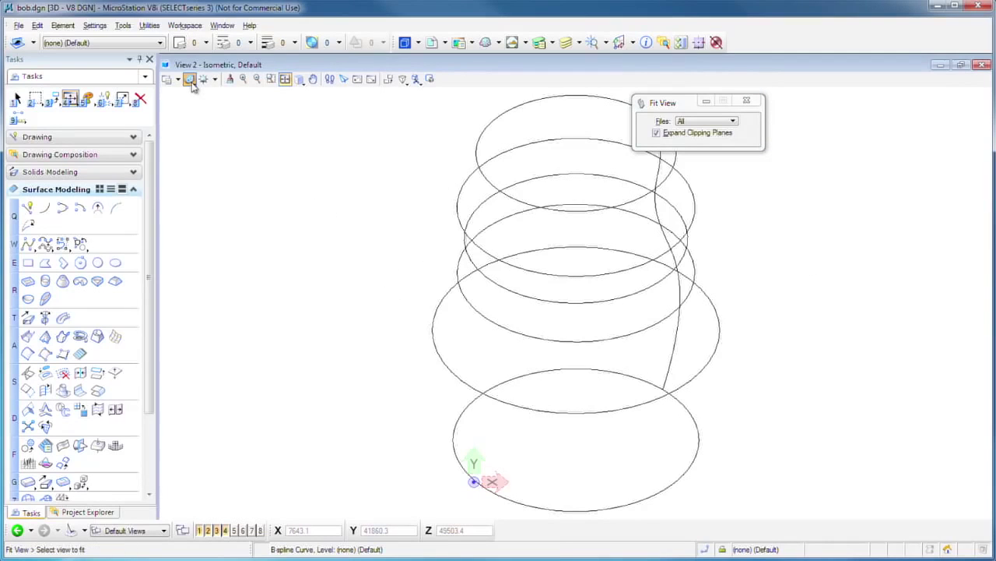
Set the view's display style to Transparent.
left_click(191, 81)
mouse_move(218, 118)
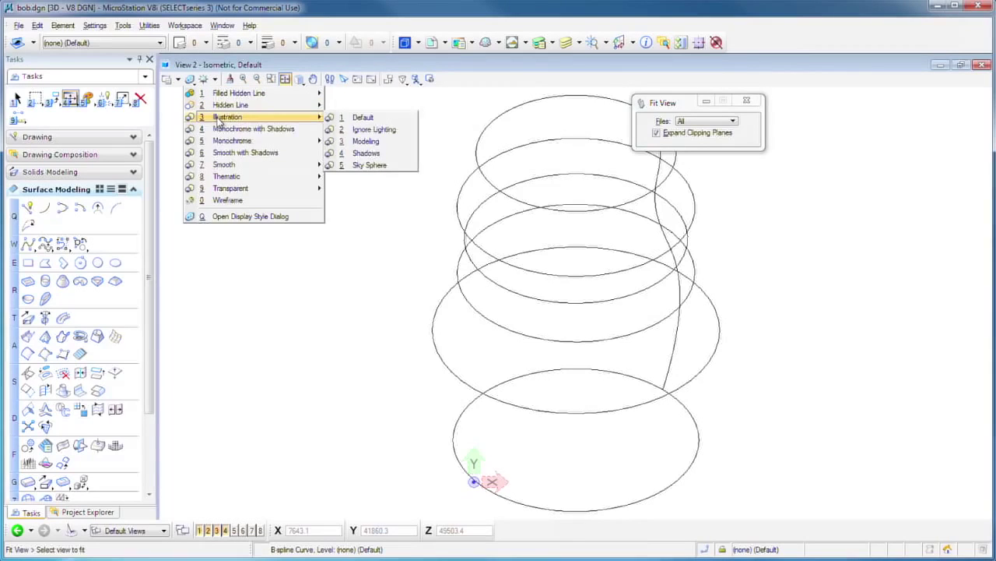
mouse_move(241, 189)
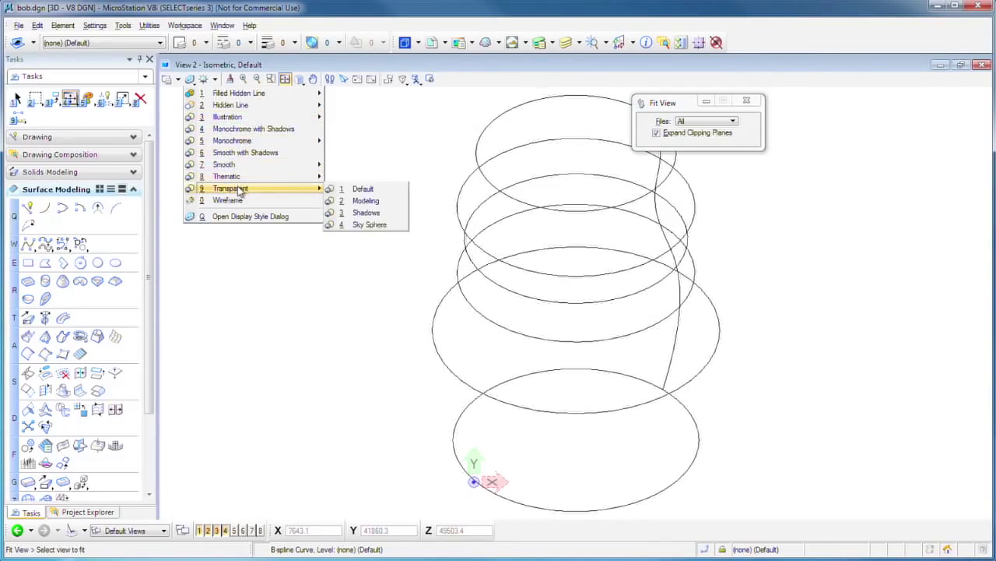
left_click(364, 190)
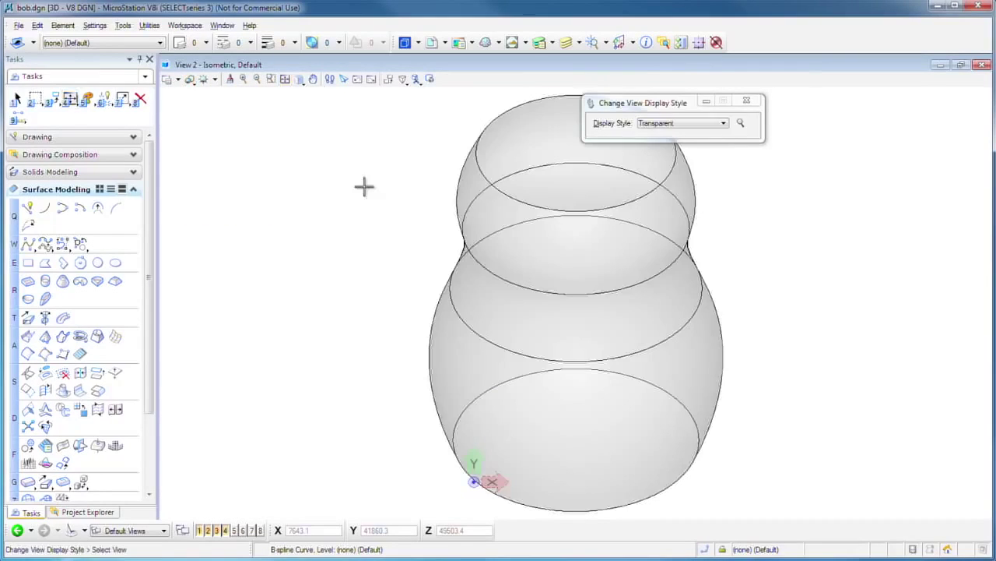
Dynamically rotate the view to tilt the vase, then collapse Surface Modeling.
left_click(301, 81)
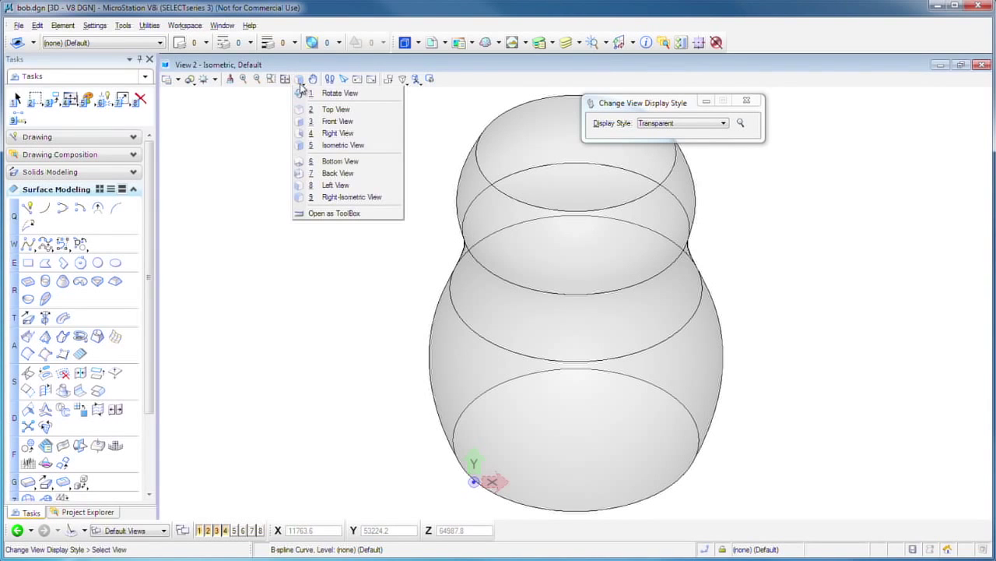
left_click(313, 93)
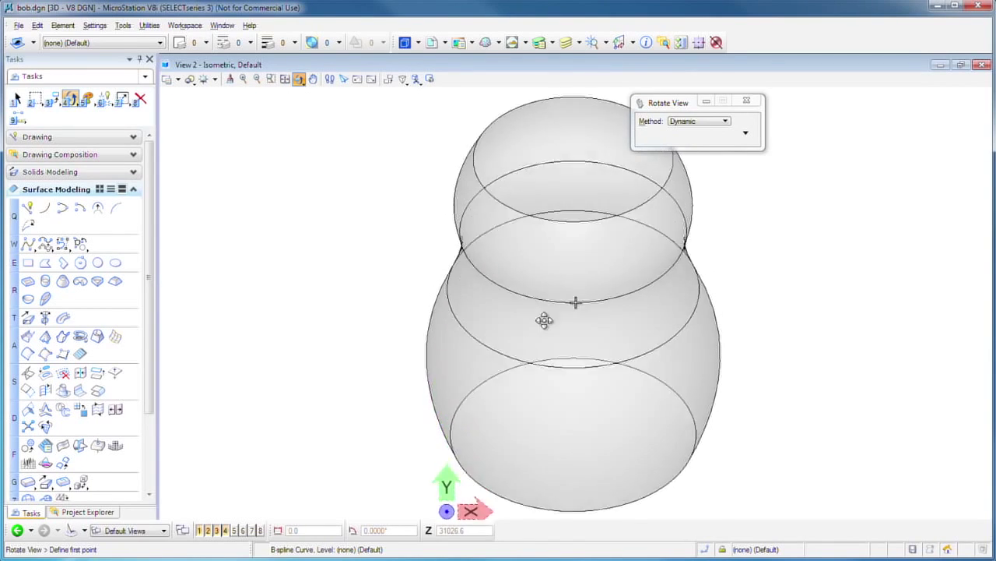
left_click(551, 192)
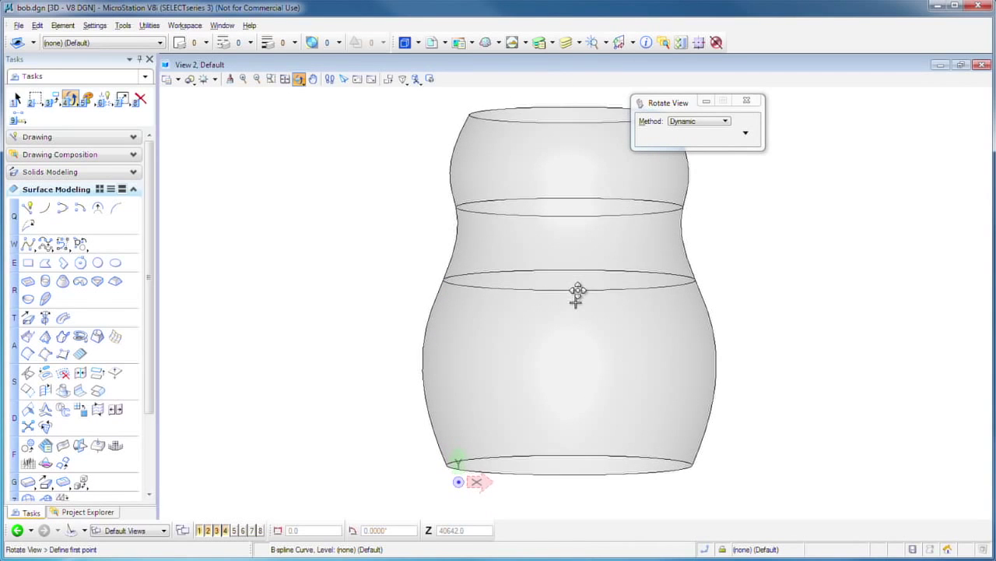
left_click(577, 303)
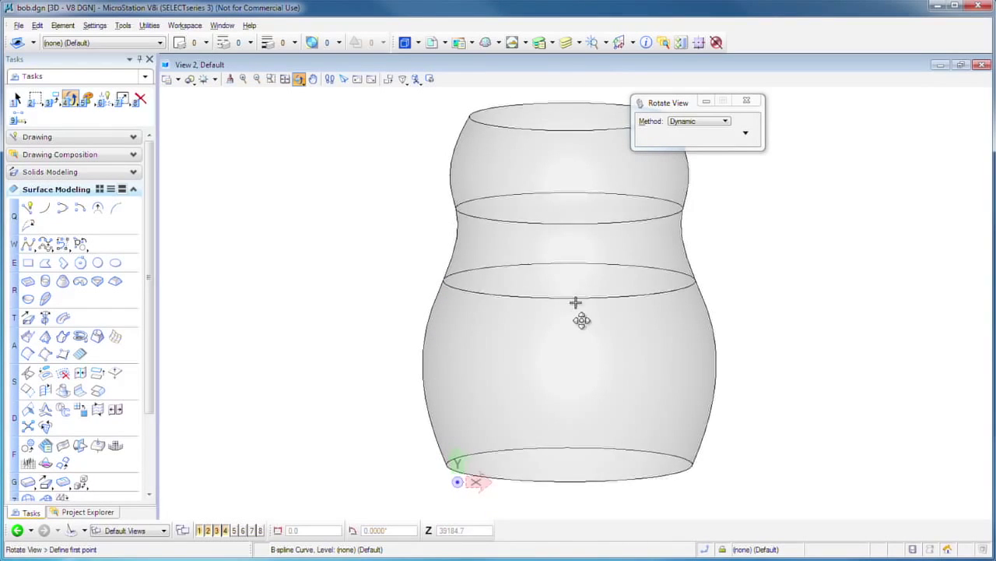
left_click(593, 344)
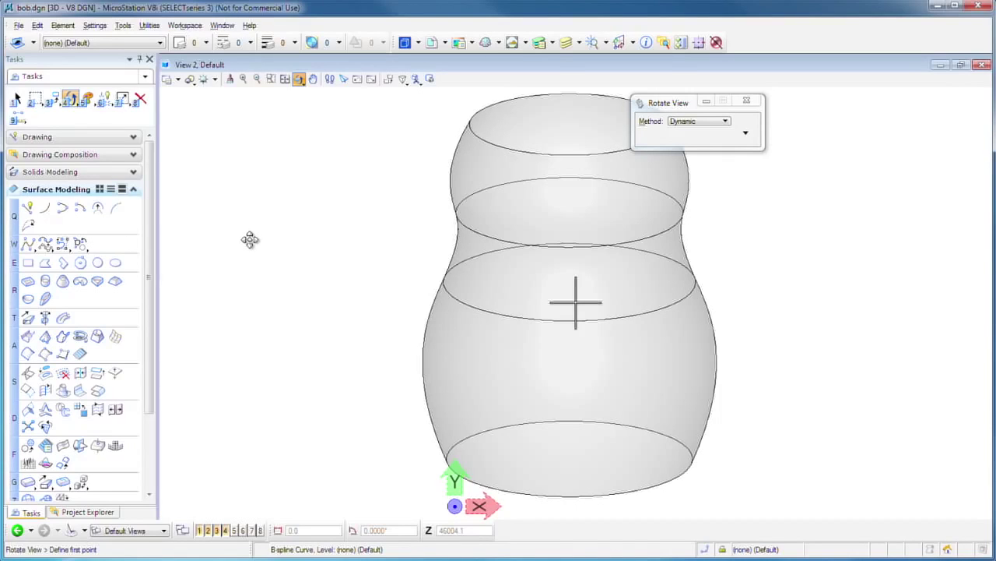
left_click(134, 191)
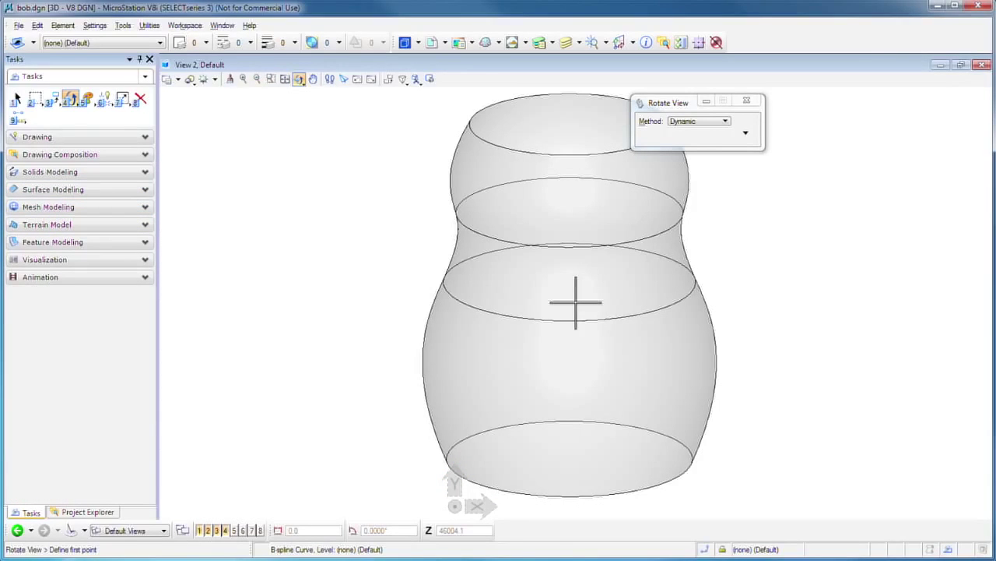
Undo the last action and expand the Mesh Modeling tools.
key("ctrl+z")
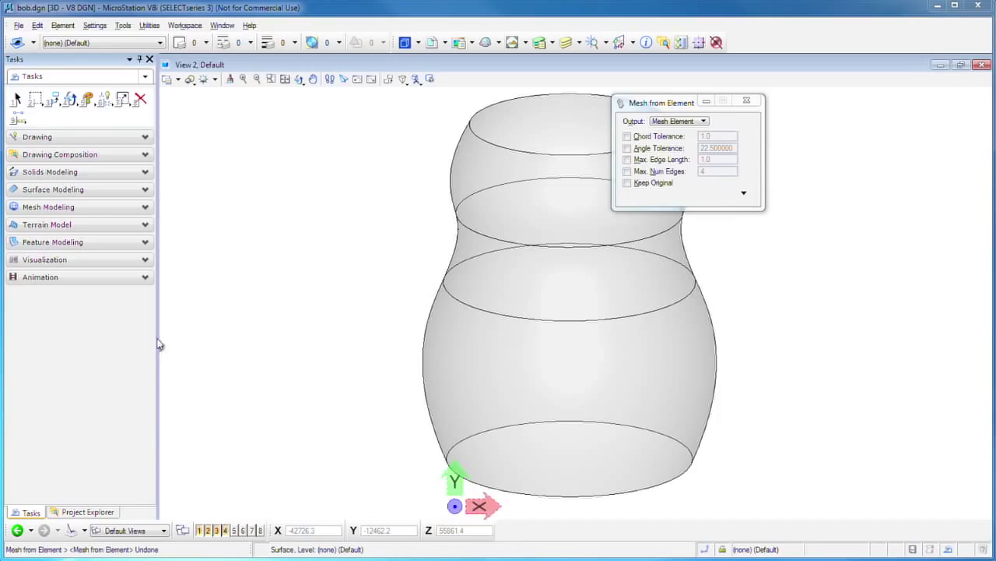
left_click(144, 208)
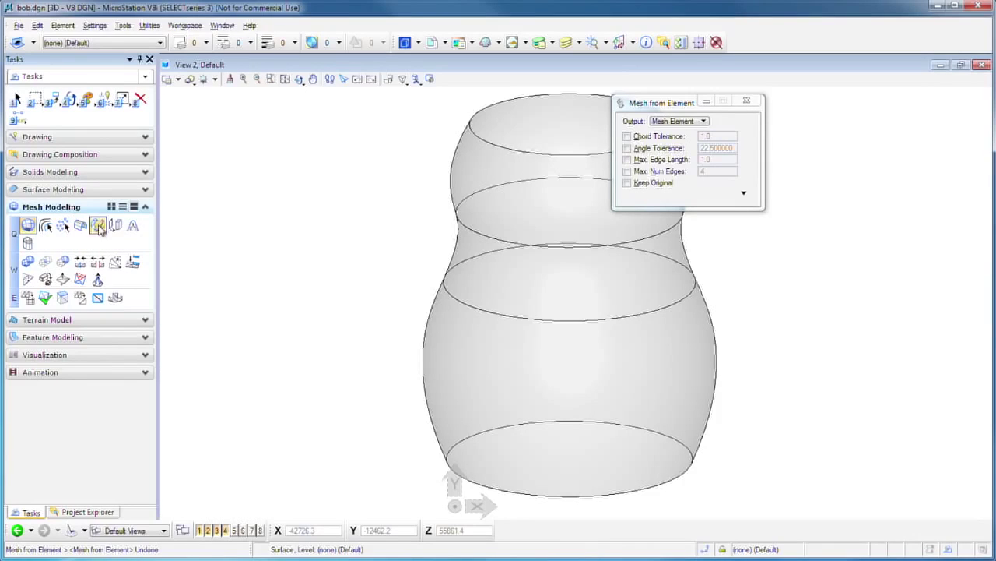
Convert the vase surface into a mesh with Mesh from Element, then exit the tool.
left_click(27, 226)
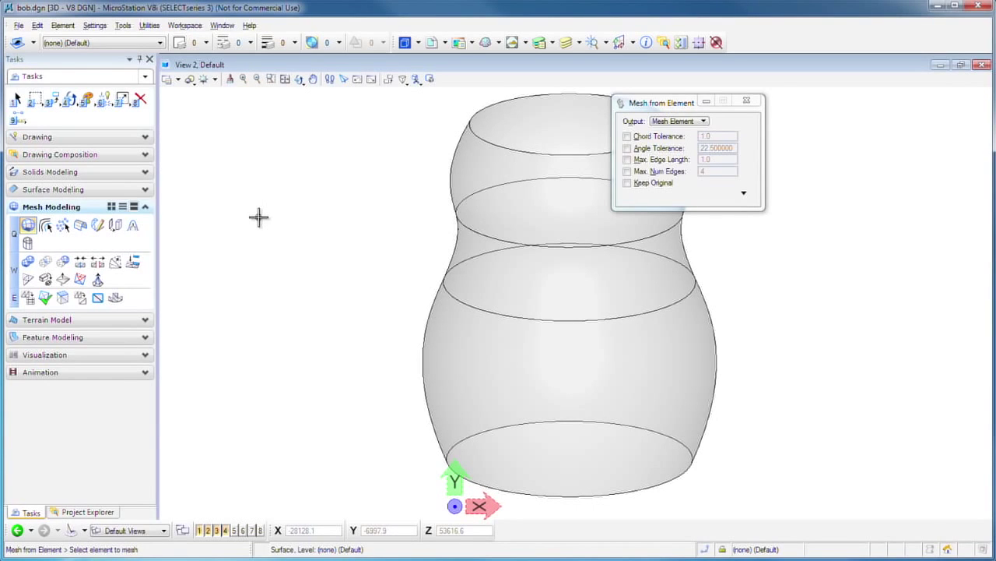
left_click(459, 140)
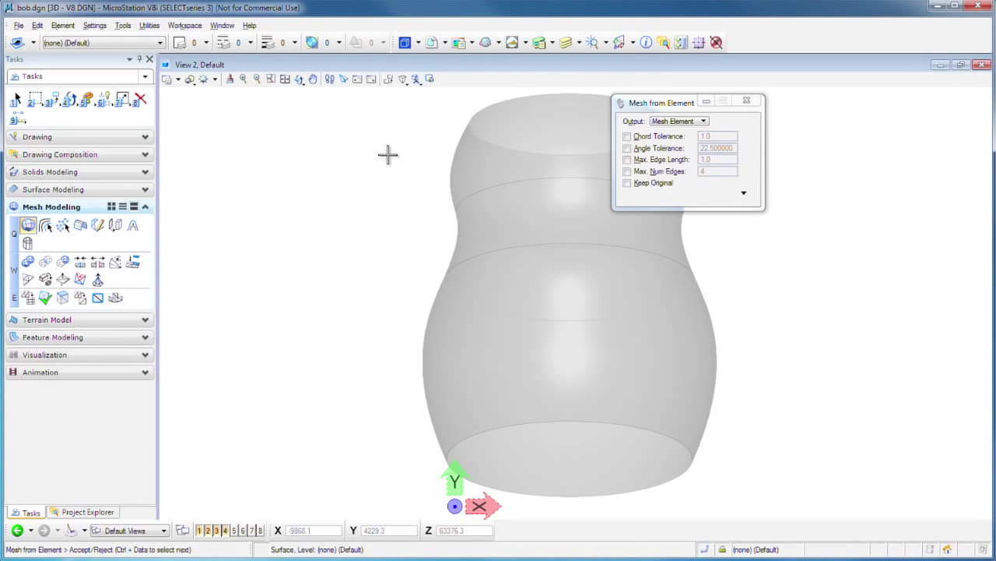
left_click(388, 154)
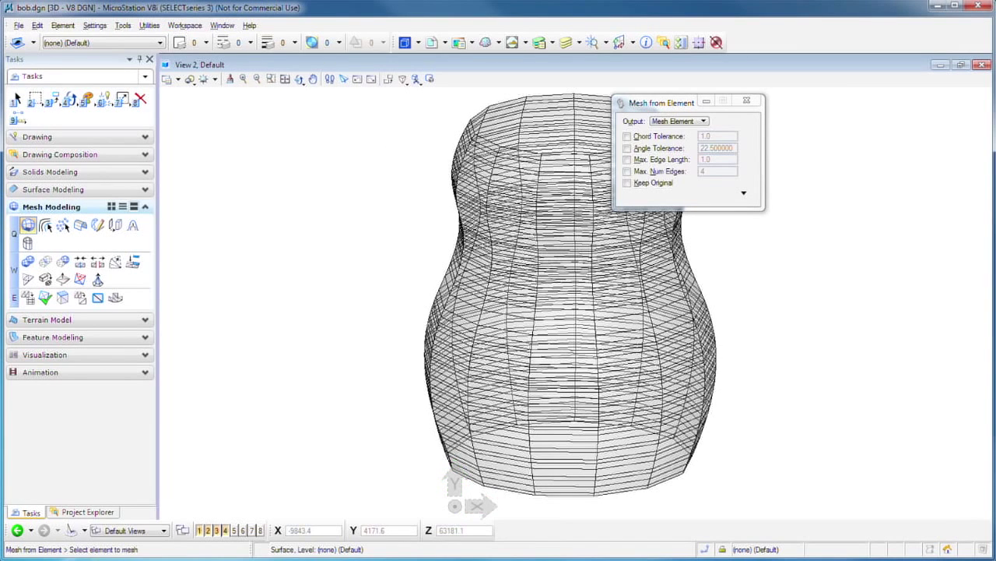
key("Escape")
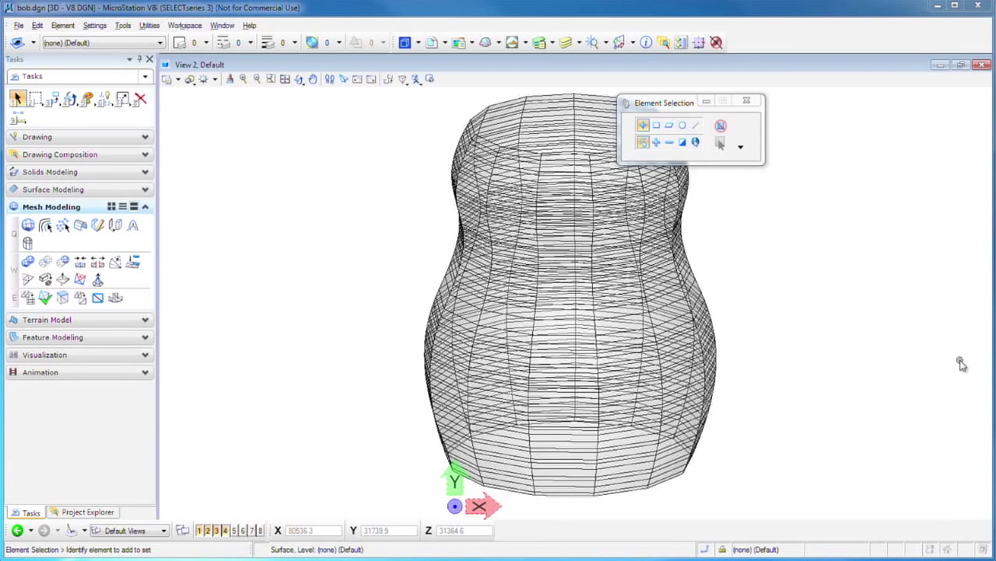
Expand and collapse Feature Modeling, then undo the mesh conversion.
left_click(145, 338)
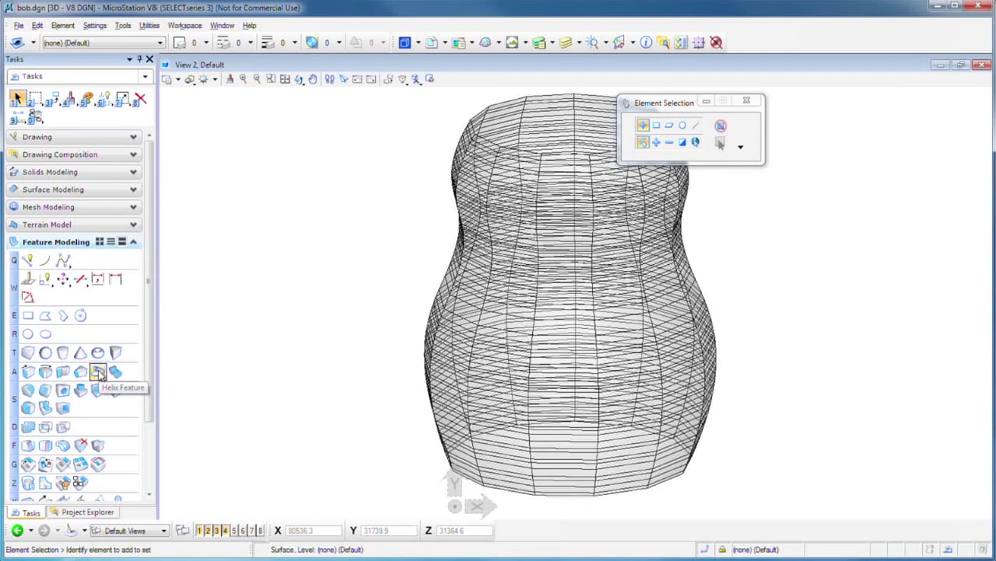
left_click(134, 243)
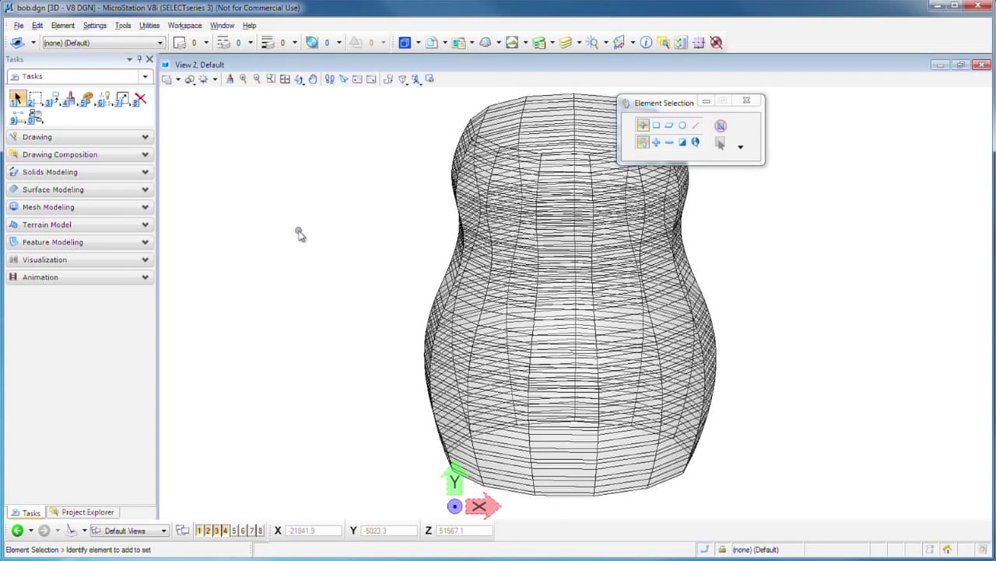
key("ctrl+z")
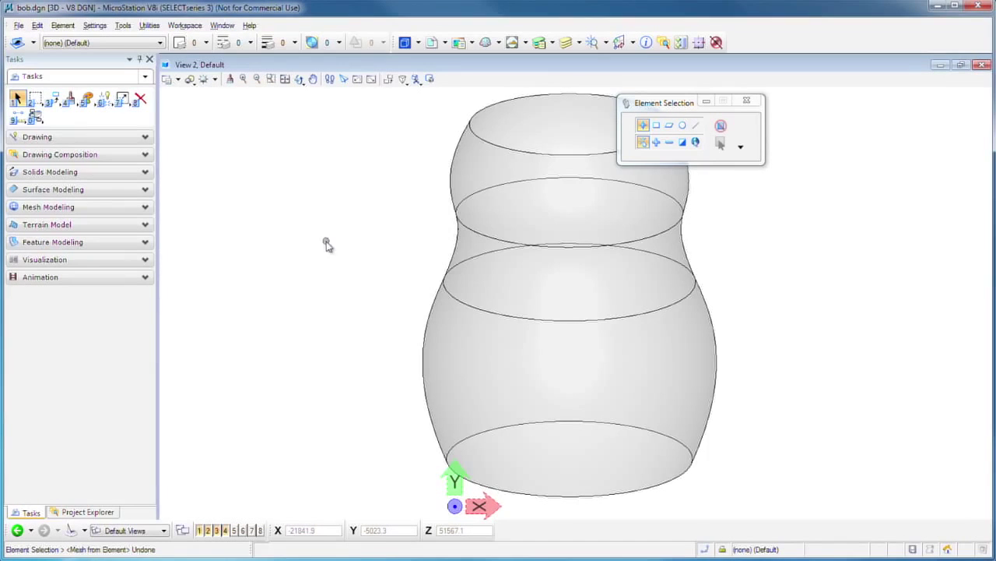
Start the File > Export > STL tool with chord tolerance 0.15, angle tolerance 10, binary output.
left_click(18, 26)
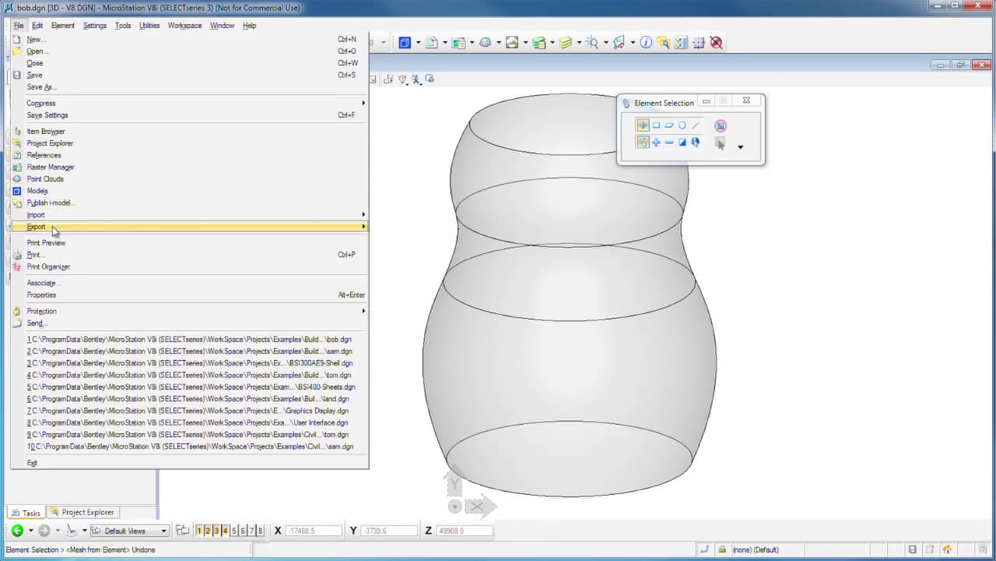
mouse_move(52, 228)
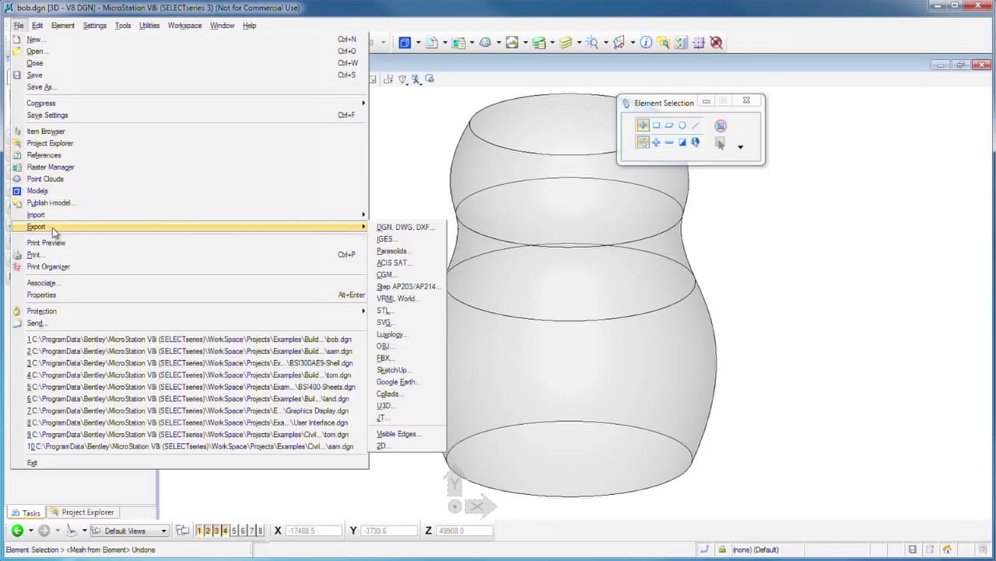
left_click(385, 310)
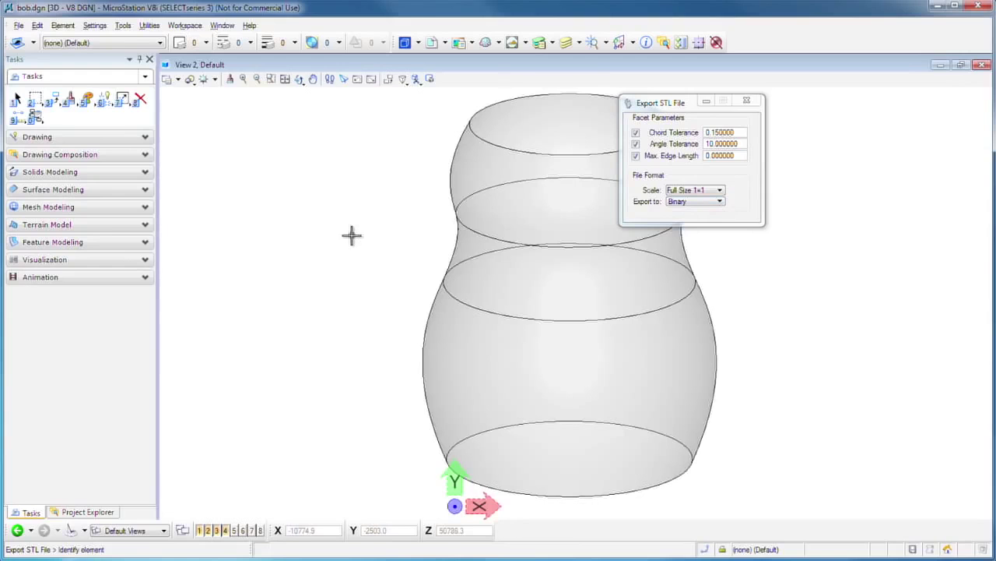
Pick the vase surface and save it as bob.stl in the out folder.
left_click(451, 272)
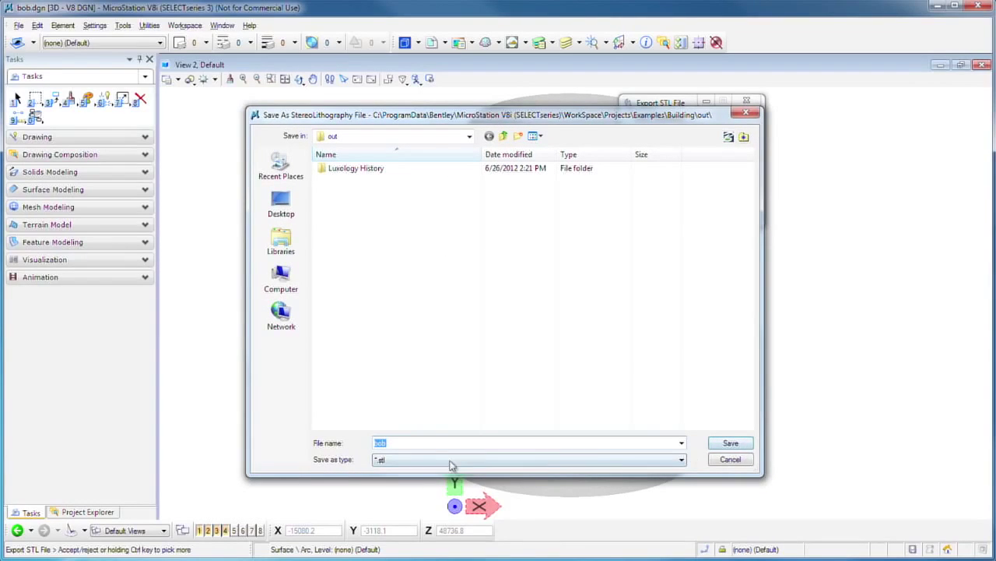
left_click(731, 443)
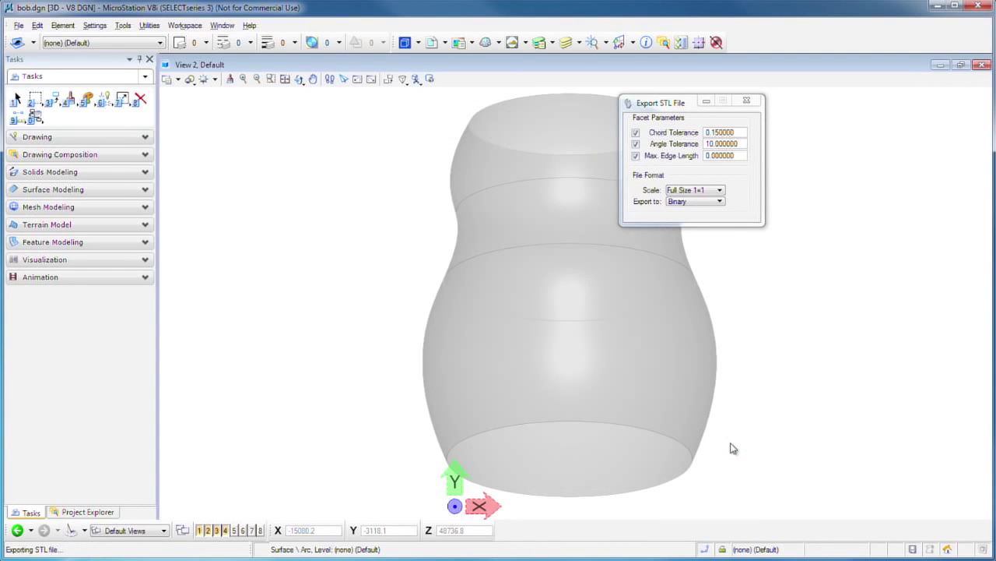